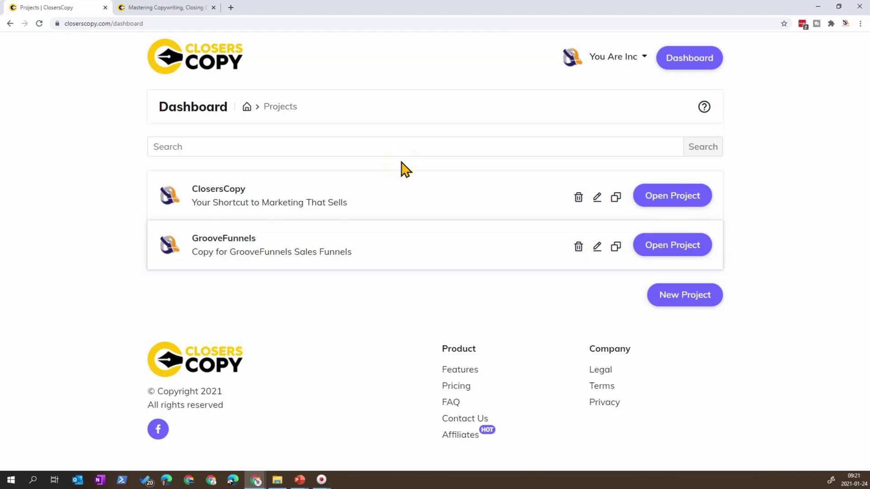
Review the account's basic information and purchased products, and return to the project dashboard.
click(252, 148)
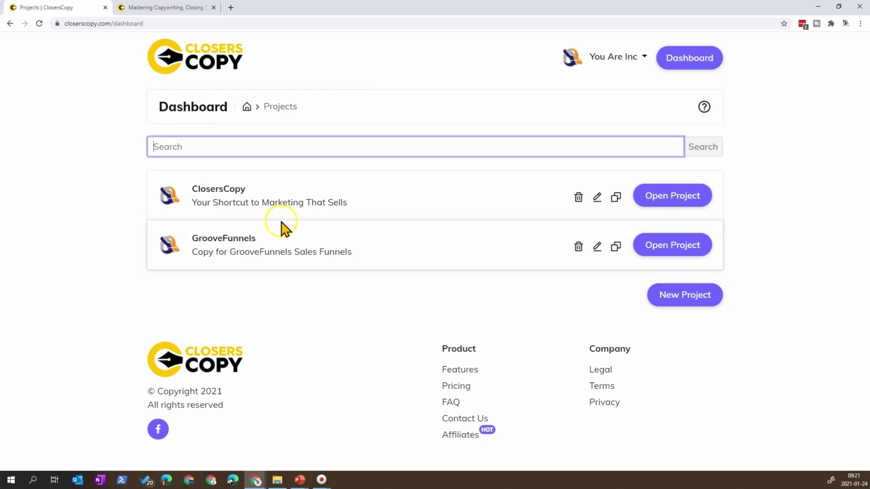
click(642, 64)
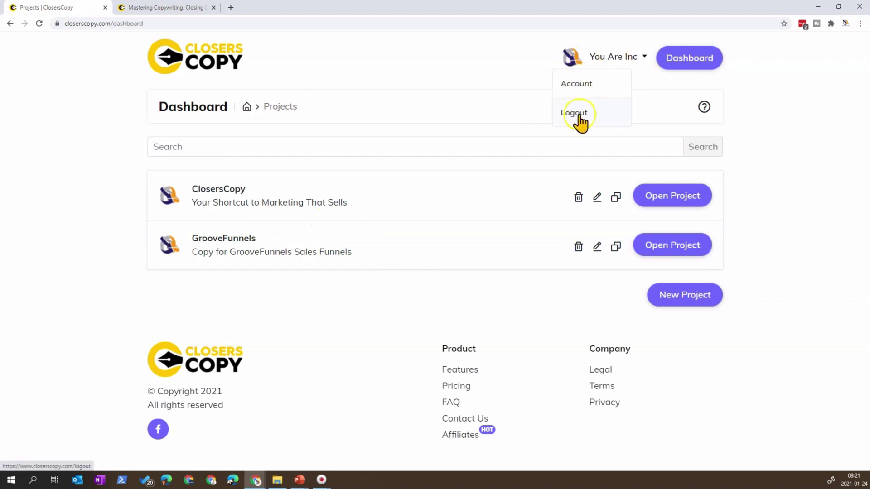
click(577, 85)
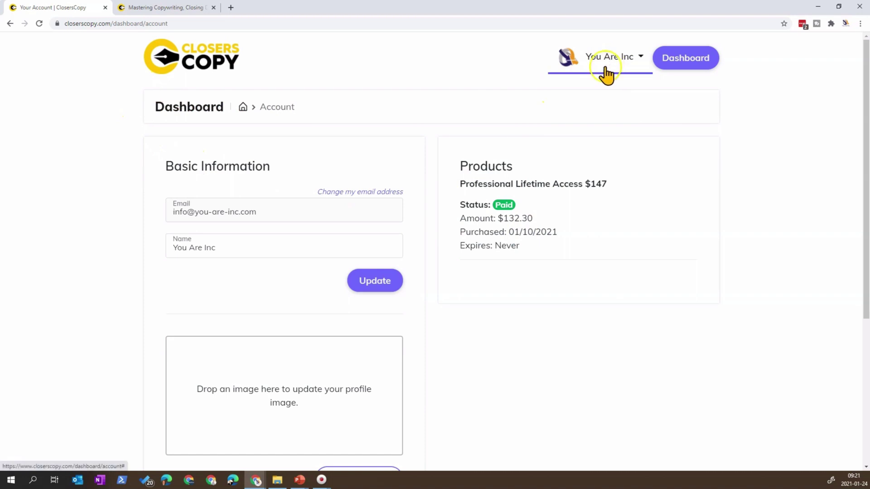
click(640, 56)
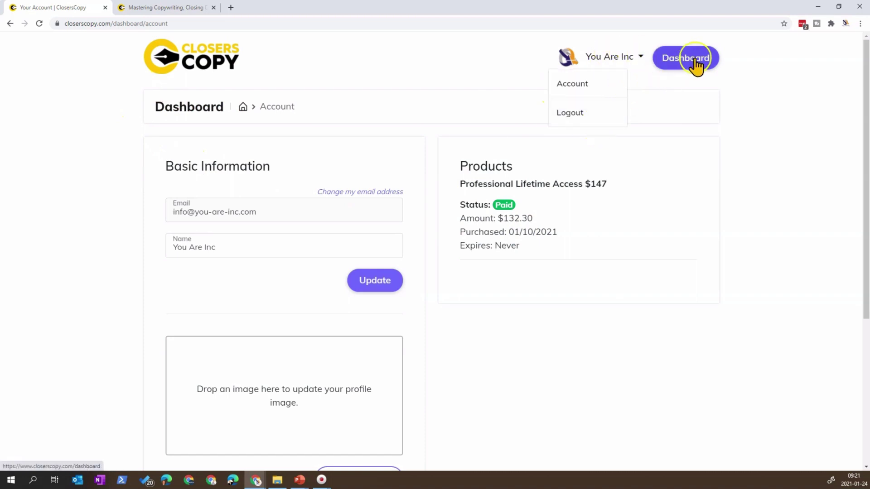
click(675, 62)
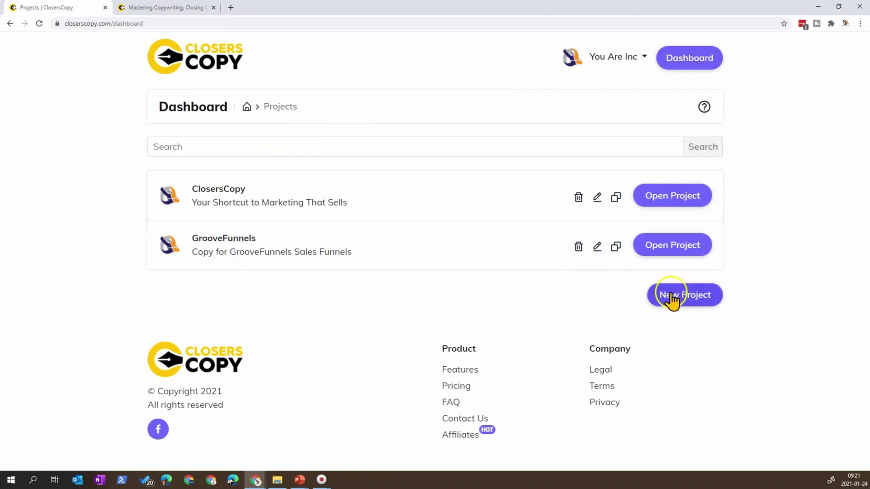
Create a new project named "Microsoft Word" with no comment.
click(687, 296)
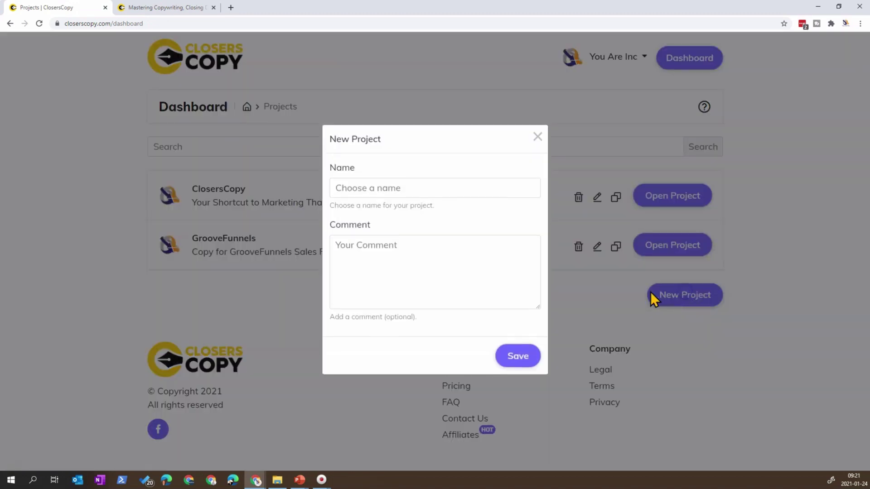
click(444, 187)
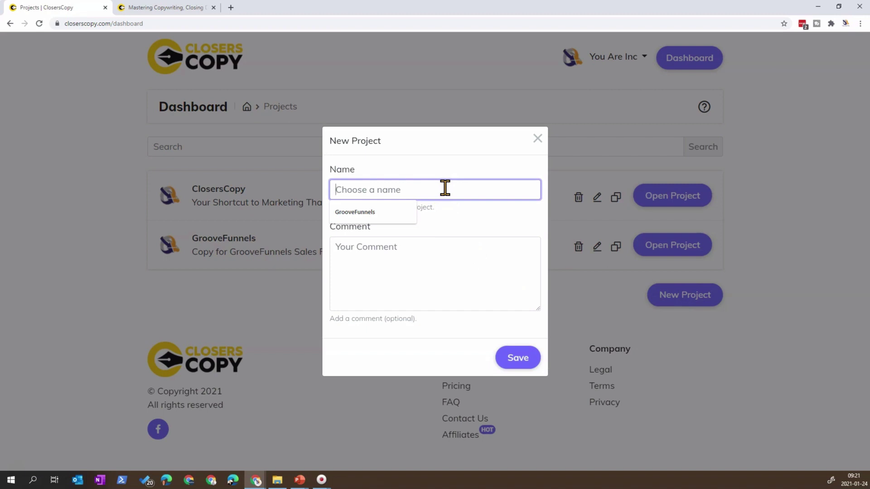
text(Microsoft Word)
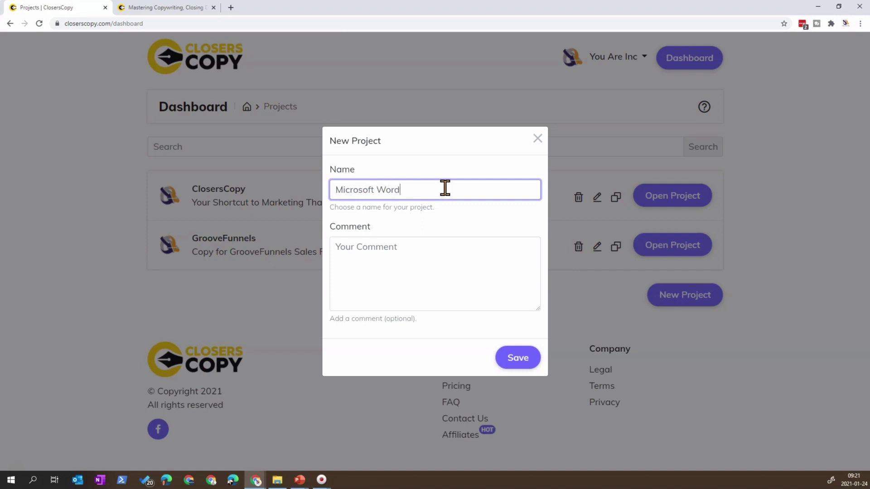
key(Tab)
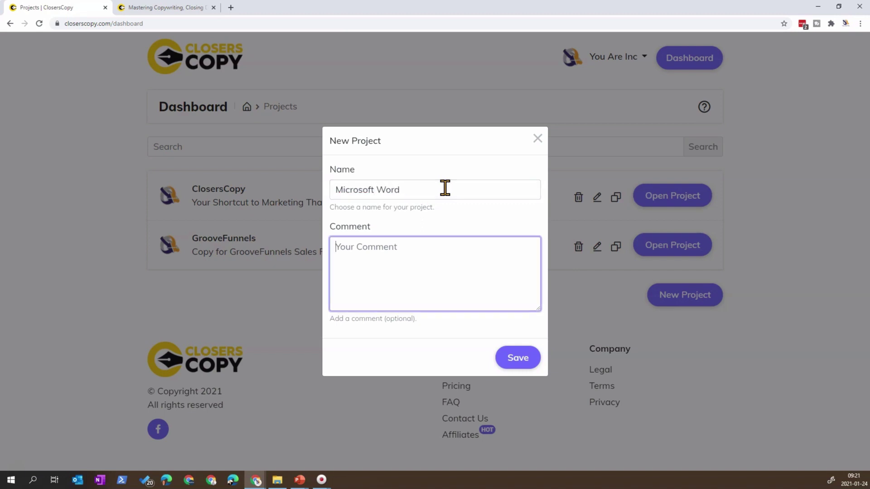
click(524, 360)
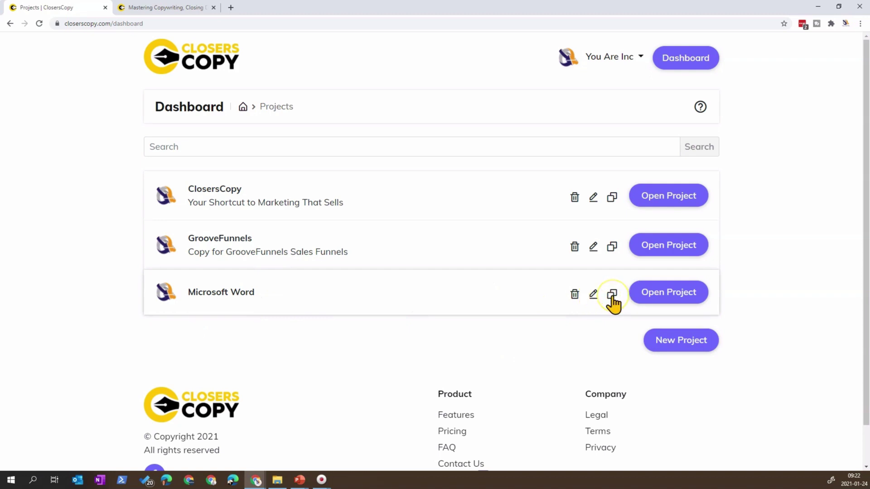
Open the Microsoft Word project and read the help on project documents.
click(670, 302)
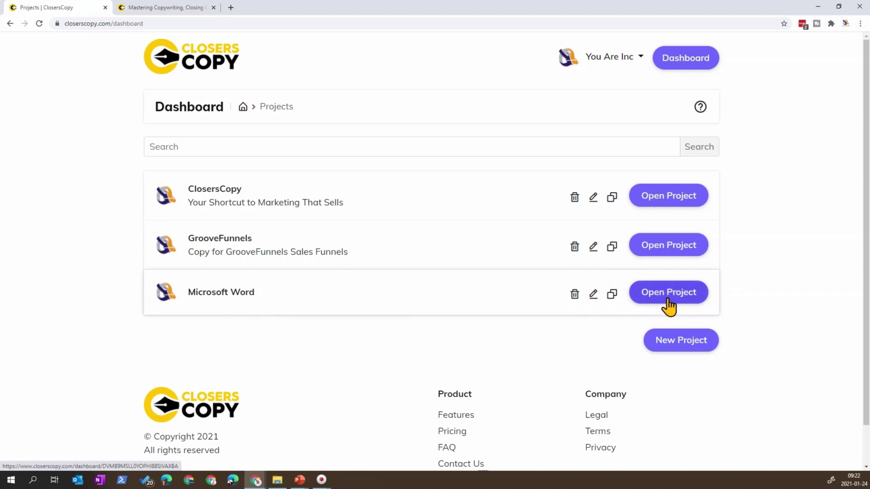
click(668, 303)
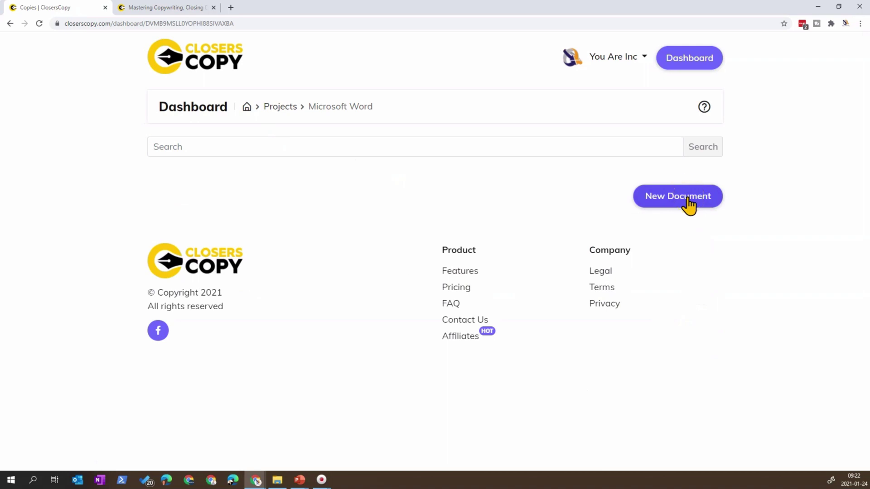
click(704, 108)
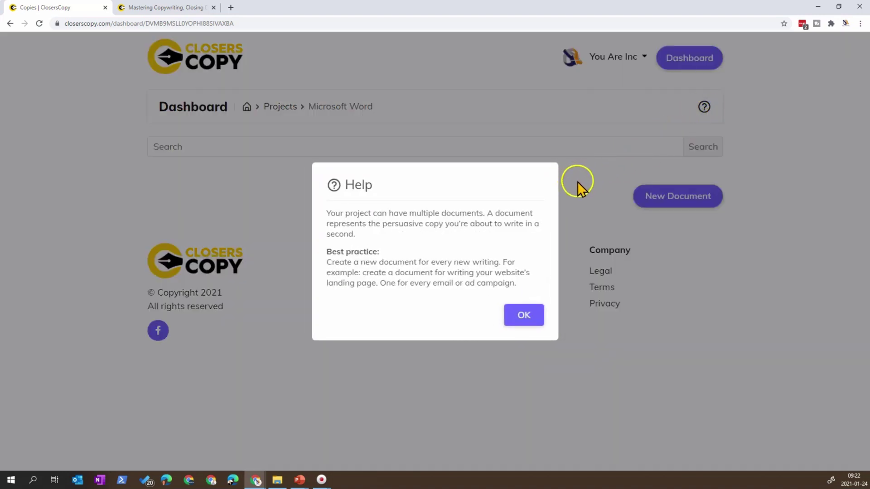
click(524, 316)
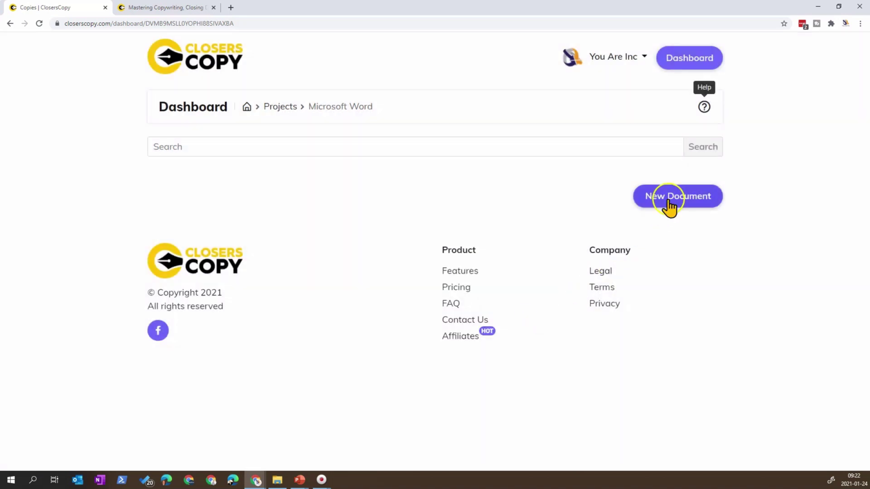
Create a new document named "Long Sale Letter" without a description in the Microsoft Word project.
click(670, 205)
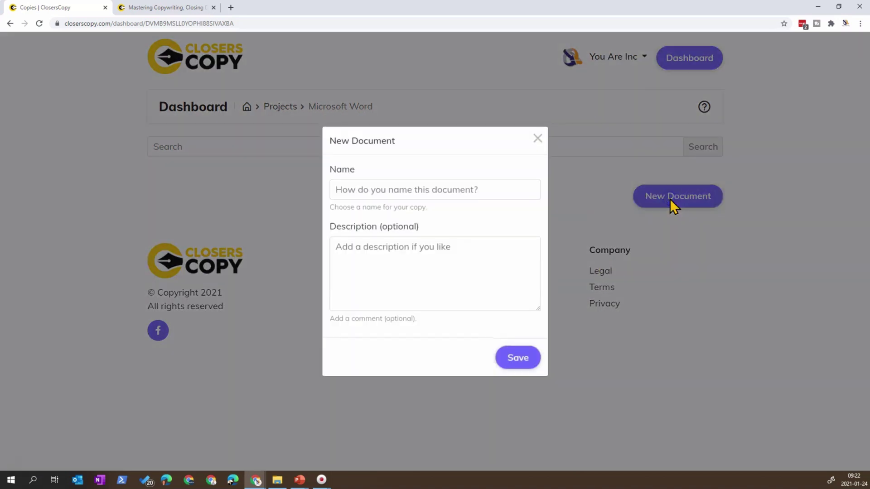
click(398, 186)
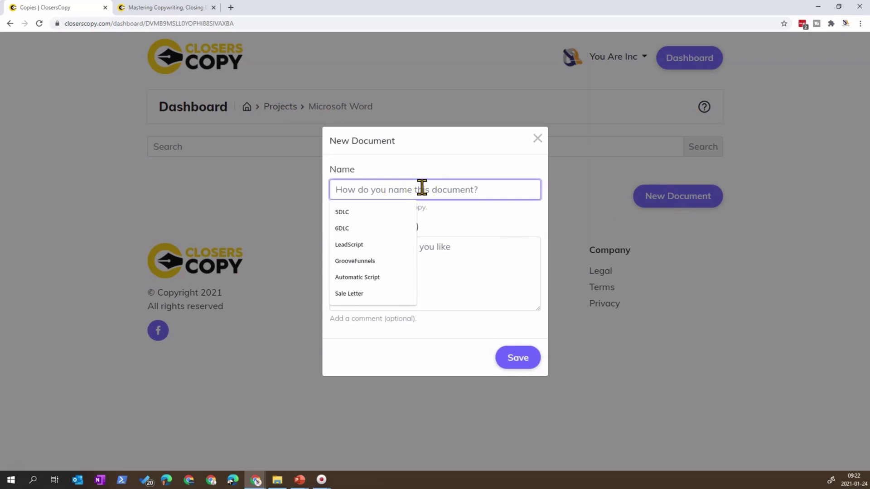
text(Long Sale Letter)
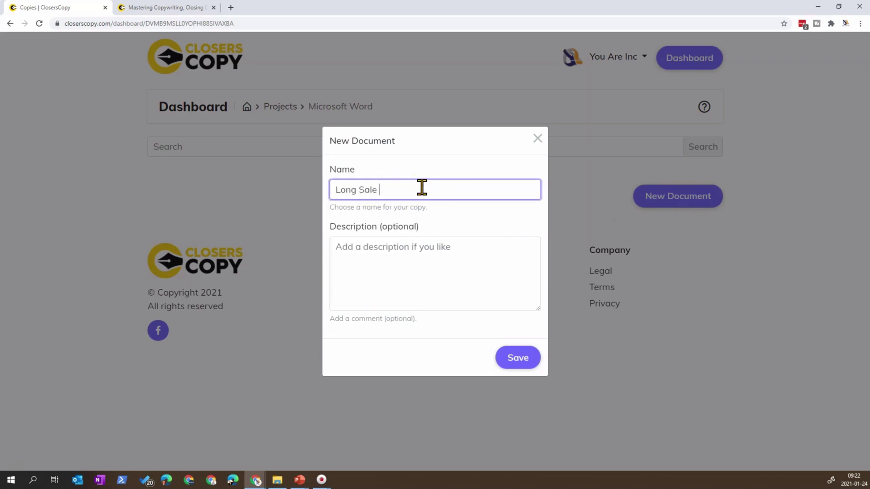
click(425, 240)
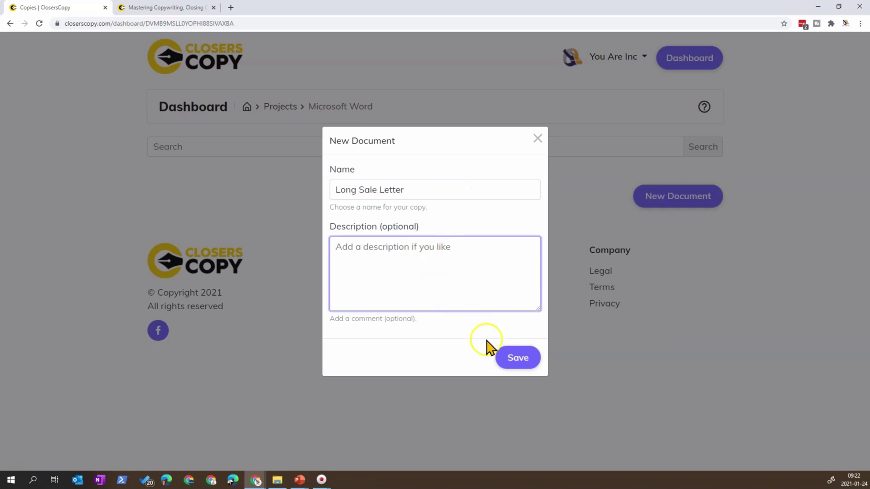
click(518, 359)
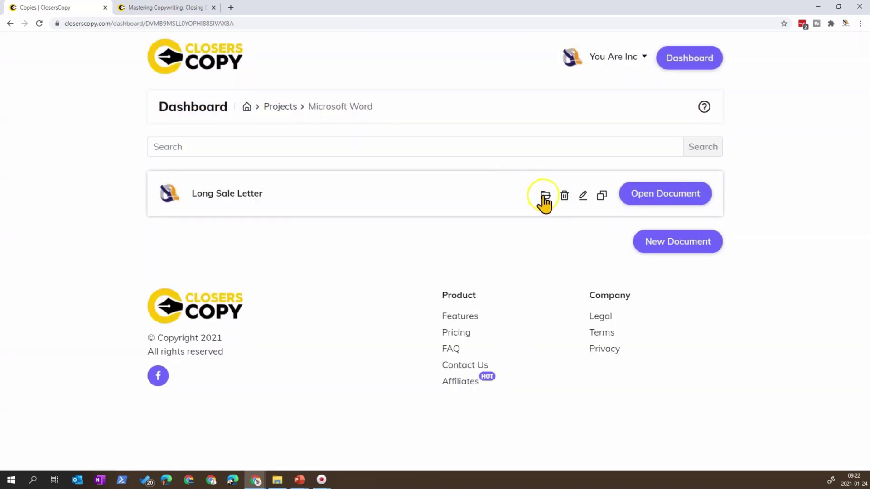
Check which projects the Long Sale Letter document can be moved to, leaving it in its current project.
click(544, 196)
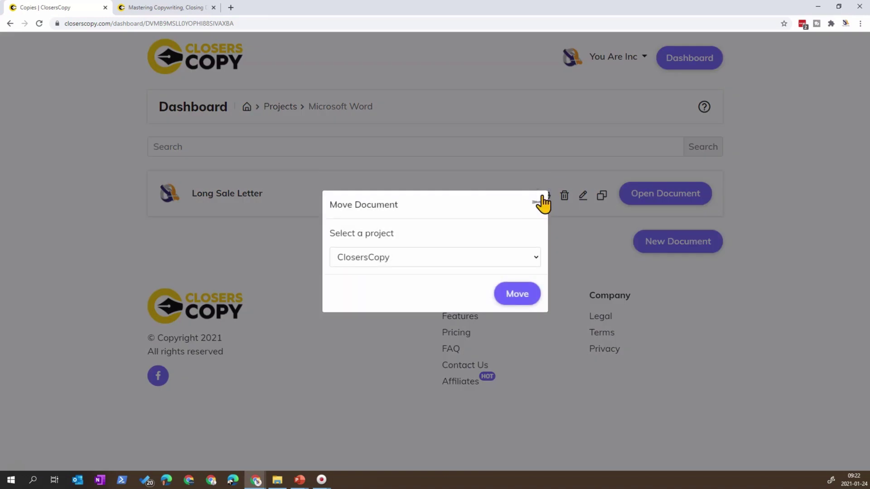
click(384, 257)
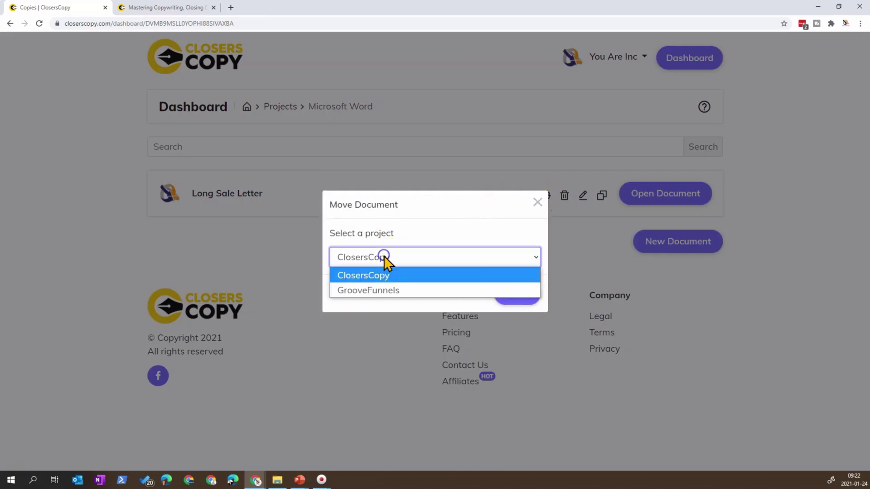
click(451, 232)
click(538, 202)
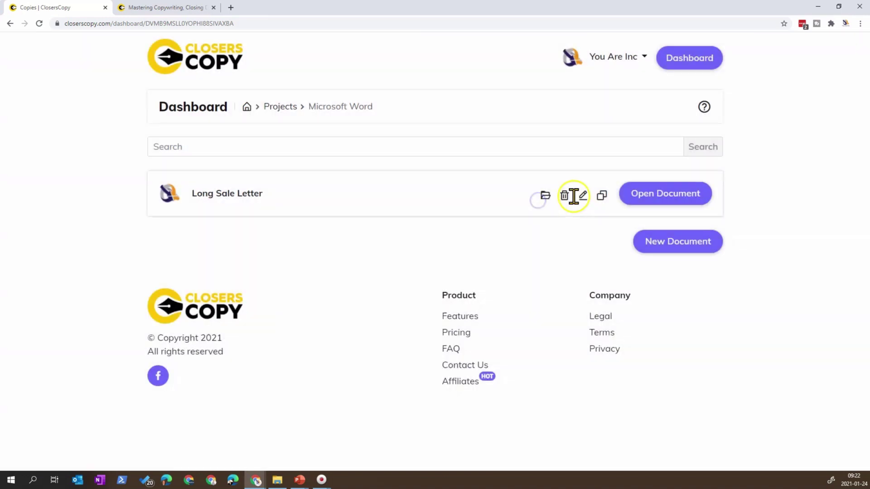
Open the Long Sale Letter document for editing.
click(601, 196)
click(661, 200)
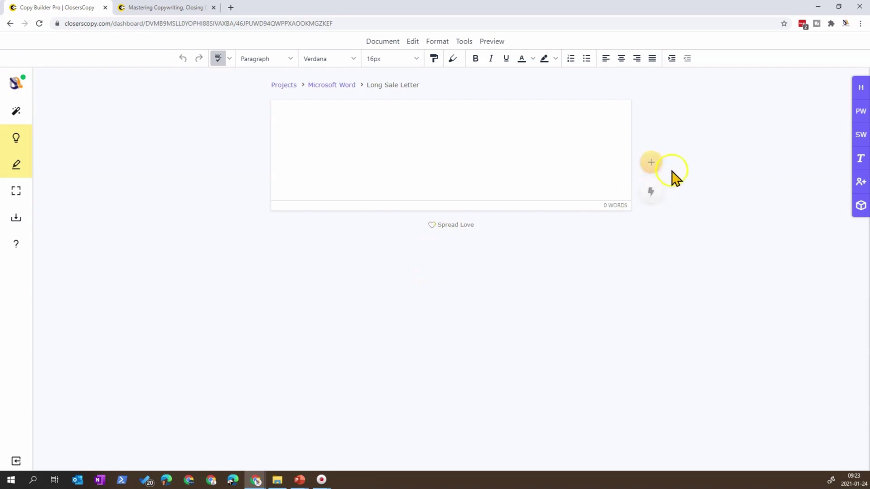
Examine the sections of the Quickstart sales letter template and the available copy analysis options.
click(652, 162)
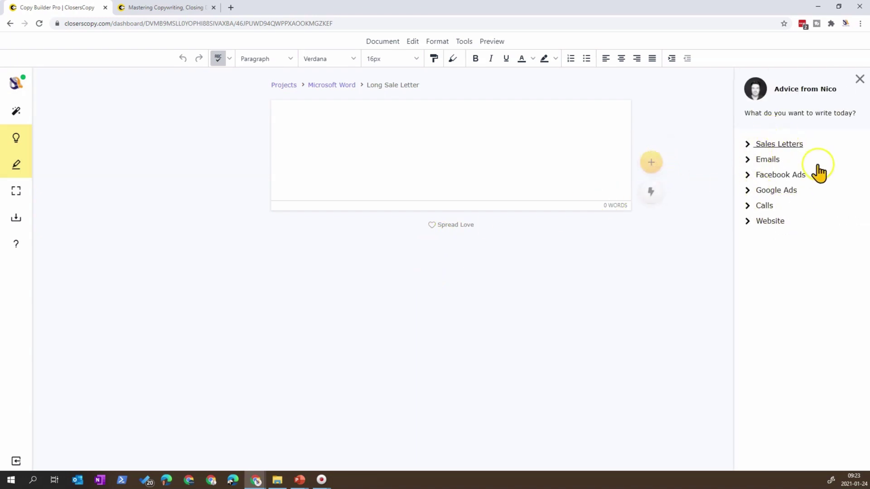
click(780, 145)
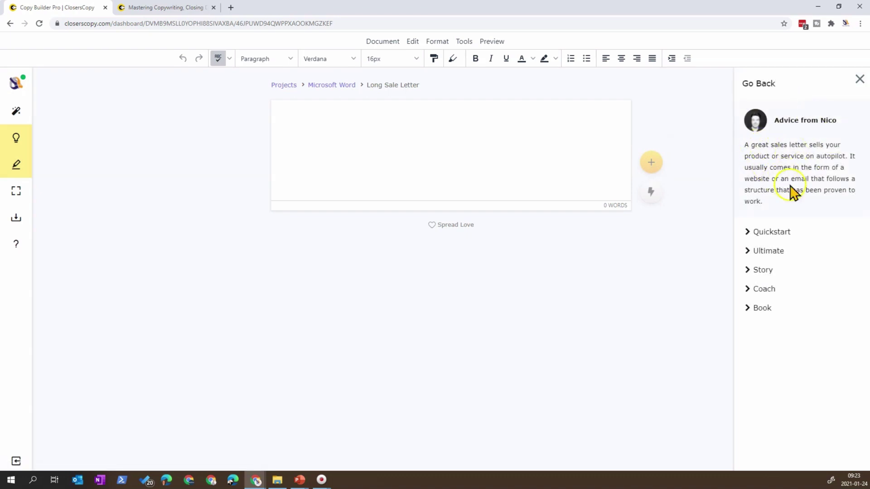
click(768, 250)
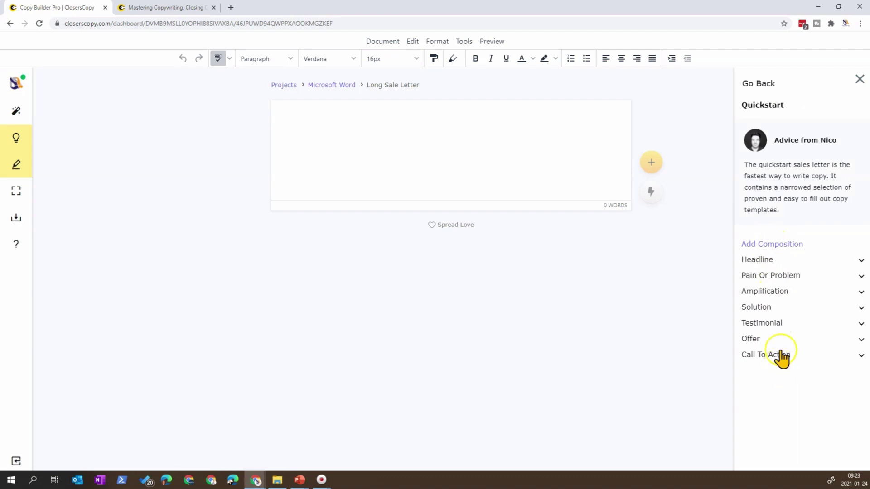
click(855, 86)
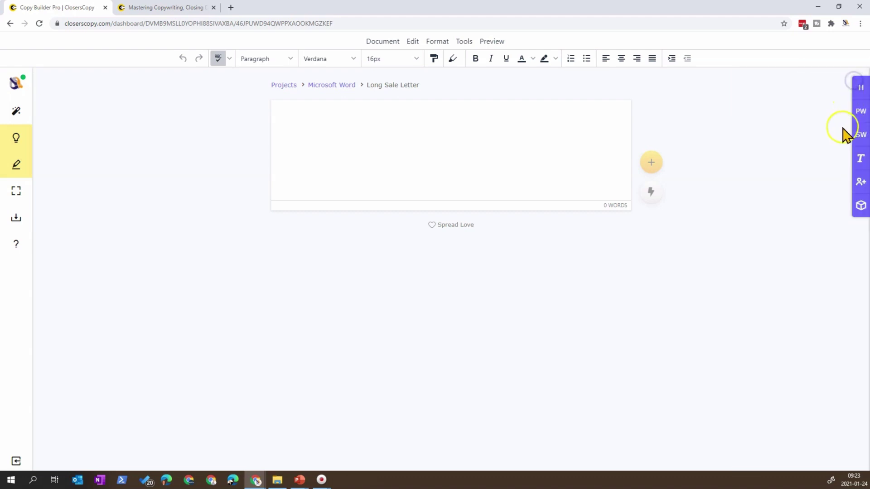
click(650, 194)
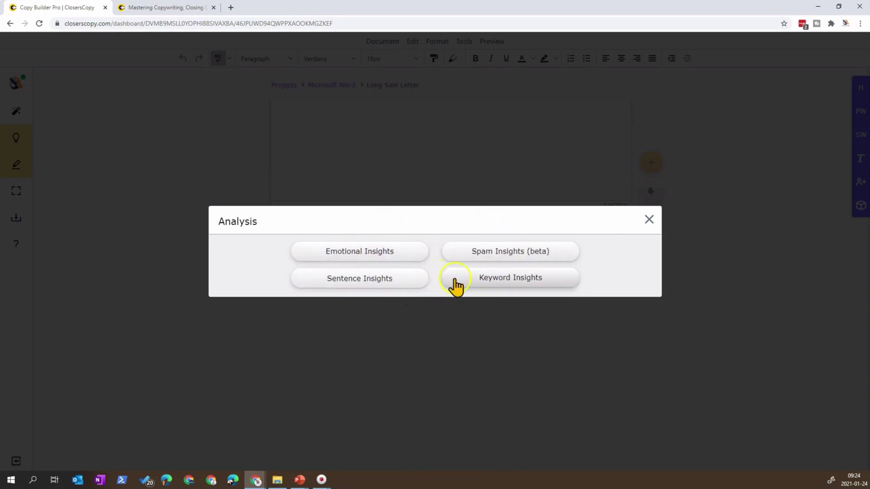
click(650, 222)
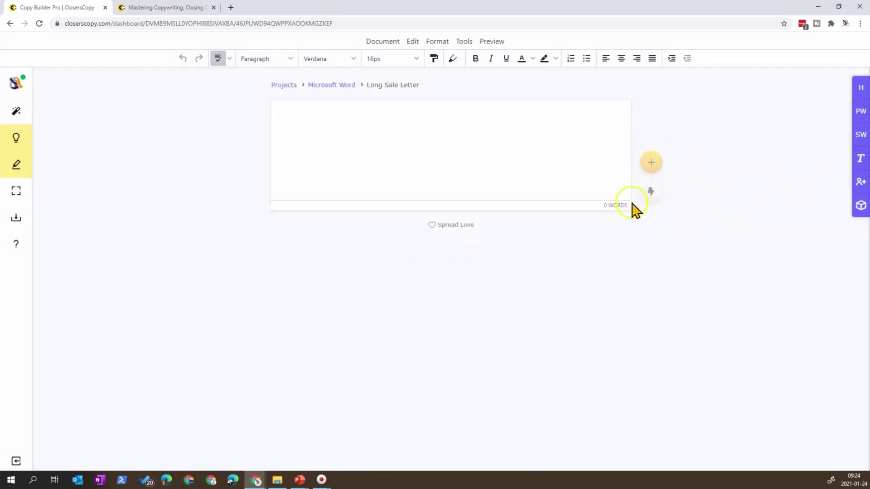
Generate headlines from the full set of prefilled fields and add "Get Your FREE ClosersCopy Copy Before We Run Out Of Stock" to the document.
click(859, 90)
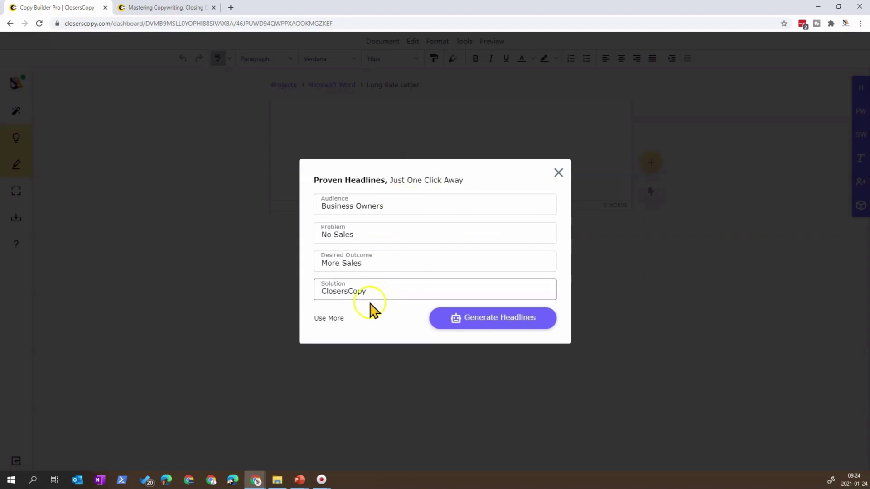
click(343, 319)
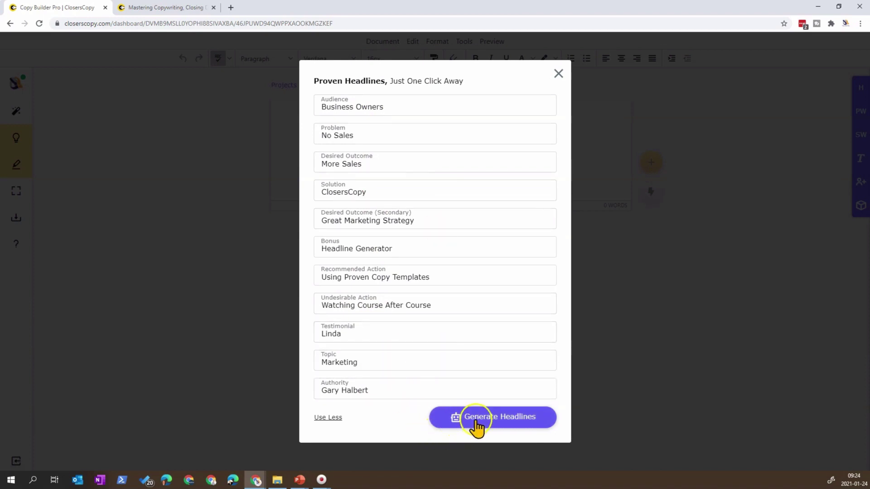
click(494, 424)
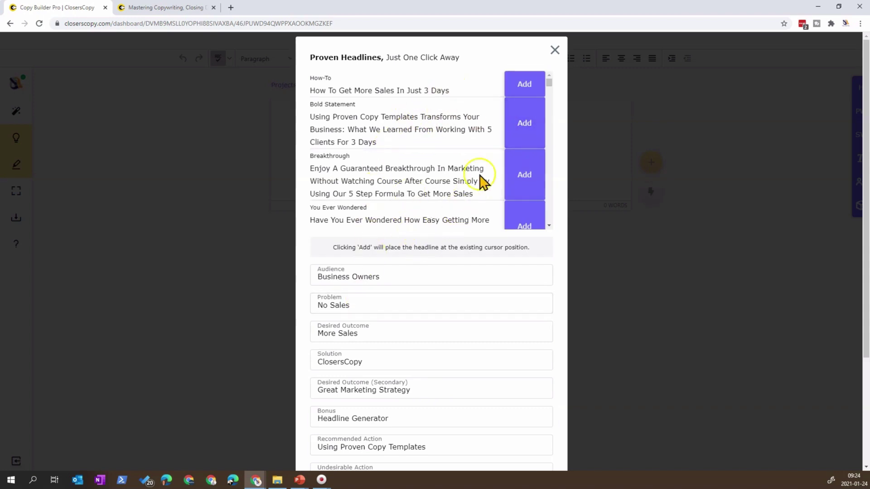
scroll(480, 174, down, 5)
scroll(480, 168, down, 2)
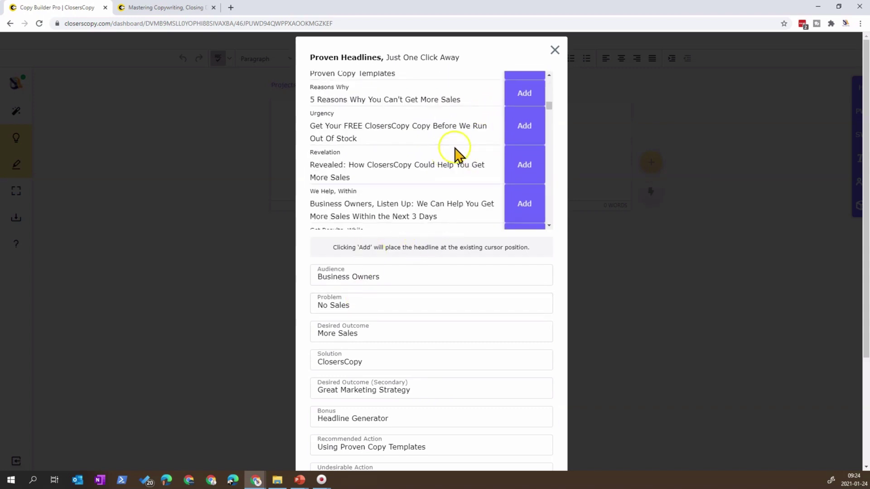
click(523, 135)
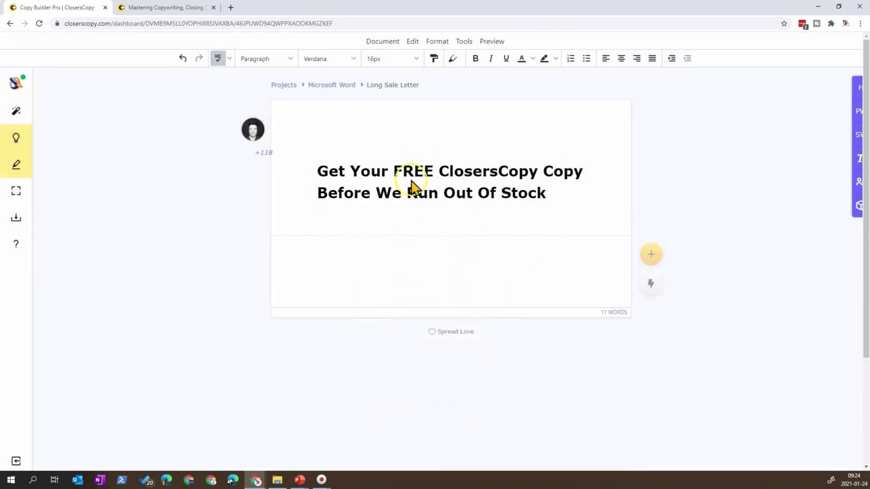
Browse the alternative headline templates and replace the document's headline with "Who Else Wants More Leads?".
click(265, 154)
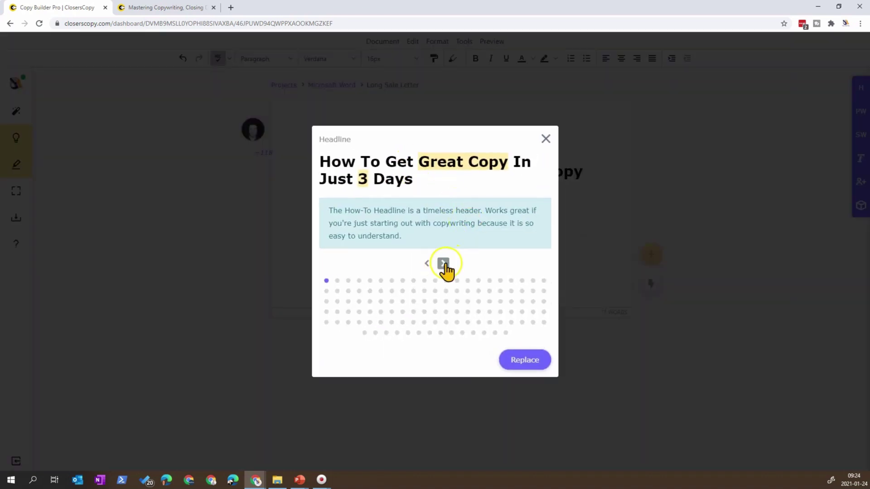
click(443, 263)
click(444, 251)
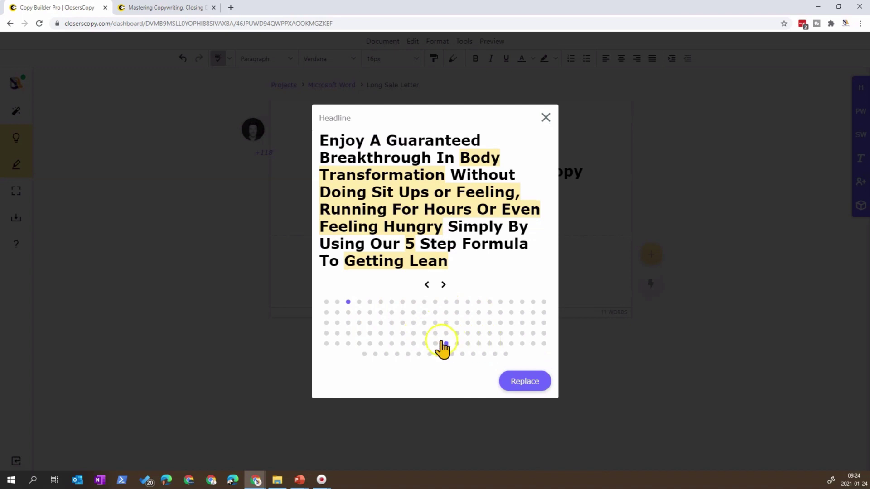
click(445, 324)
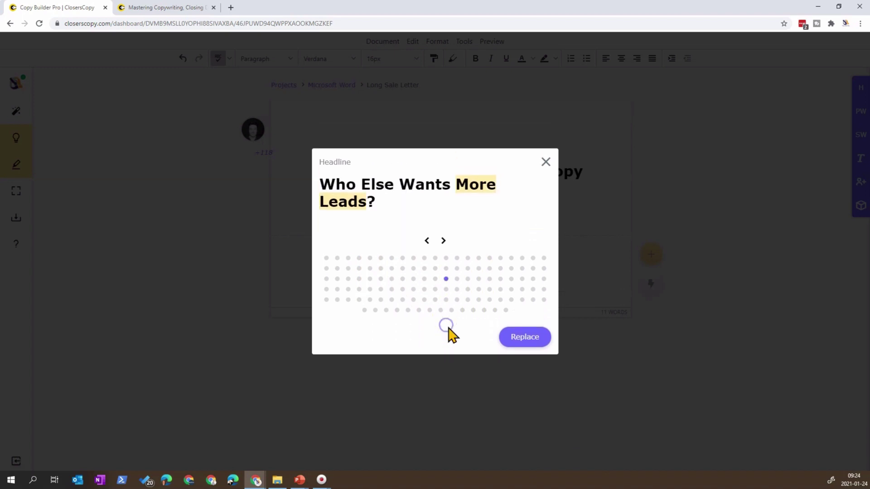
click(524, 329)
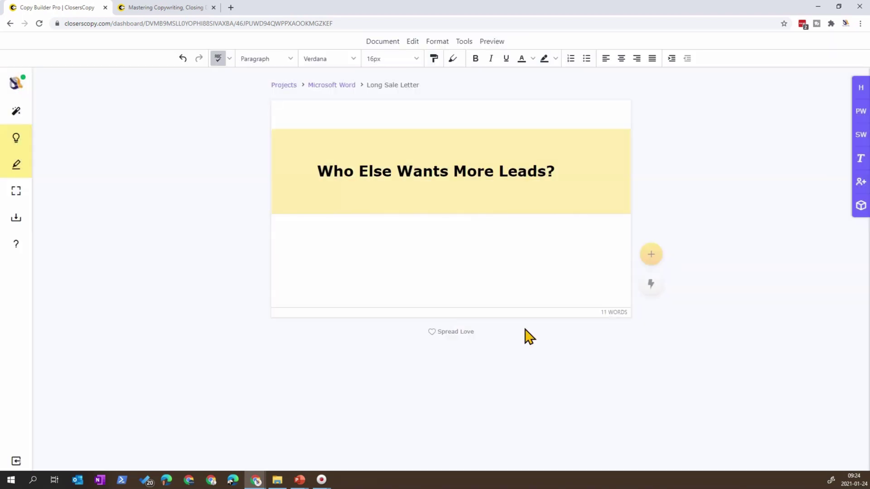
click(428, 172)
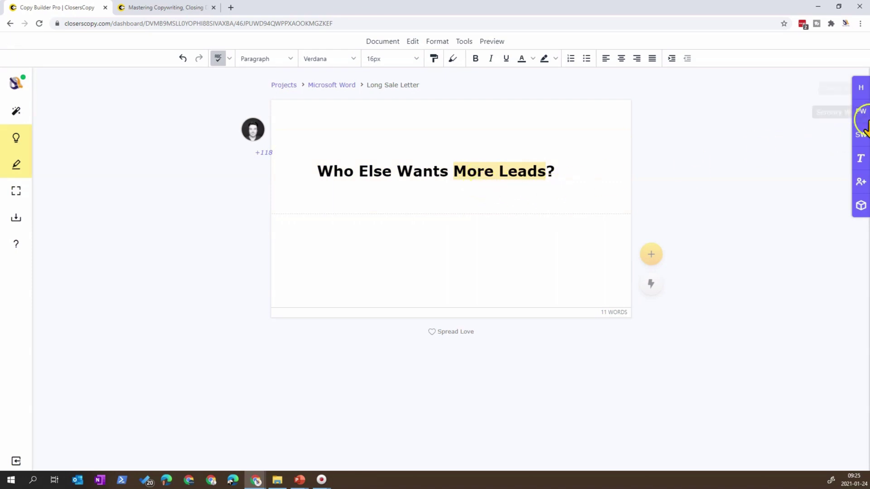
Insert the Anger power word "Diminish" below the headline from the power words list, and delete it again.
click(856, 88)
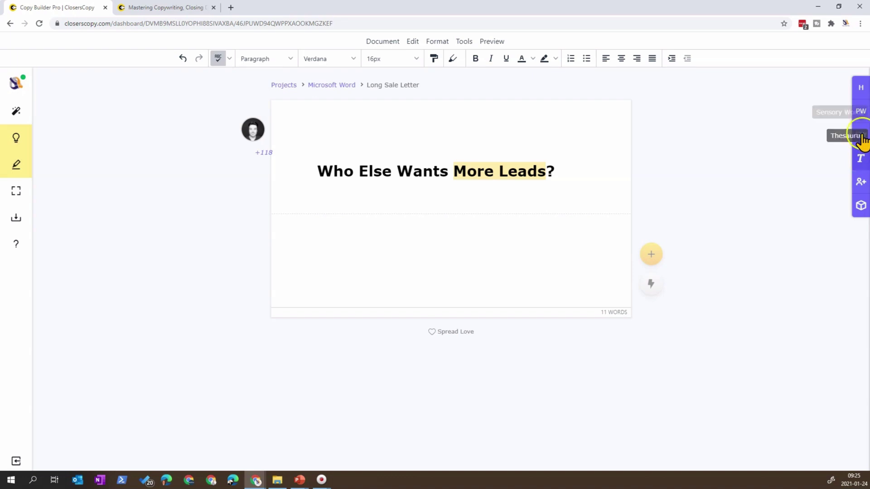
click(861, 112)
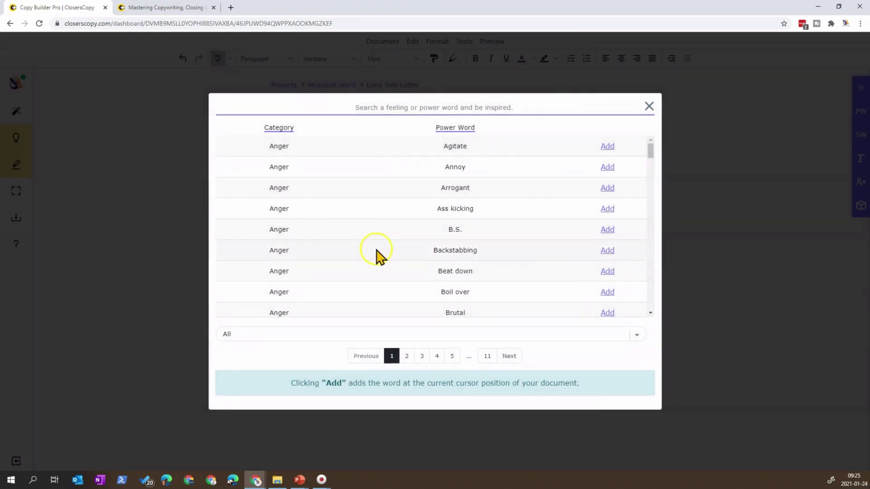
scroll(524, 209, down, 4)
scroll(508, 213, down, 2)
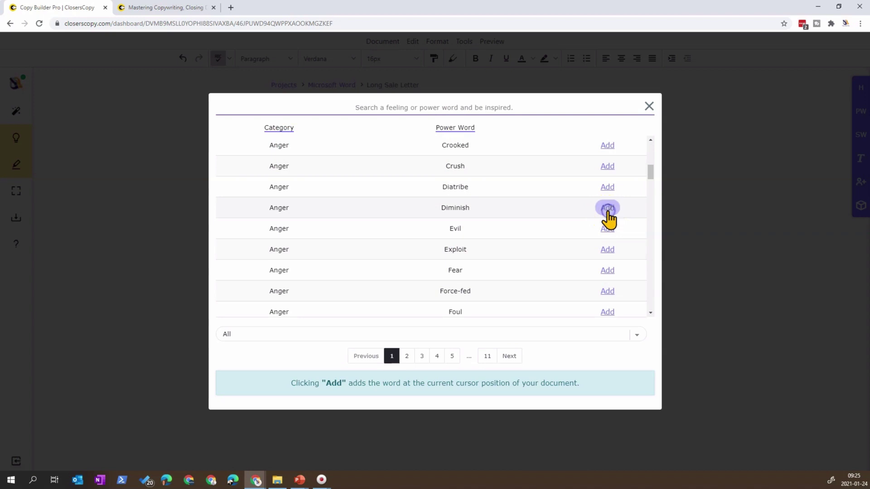
click(649, 106)
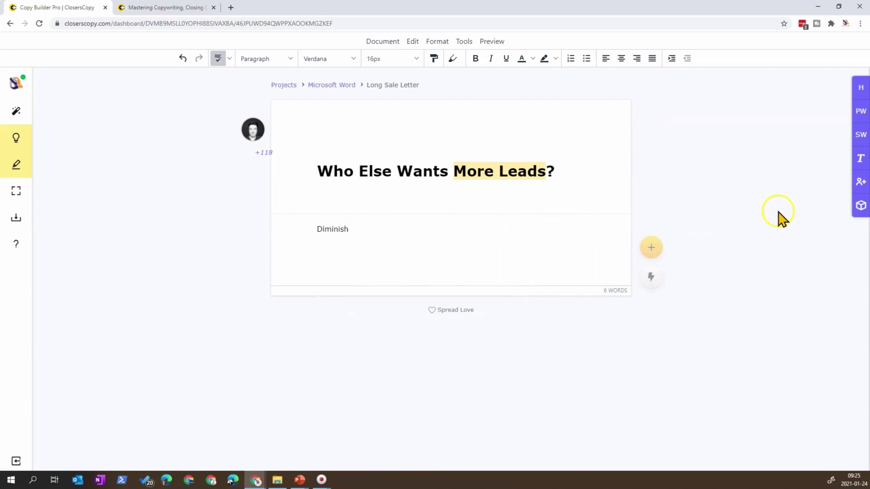
click(368, 233)
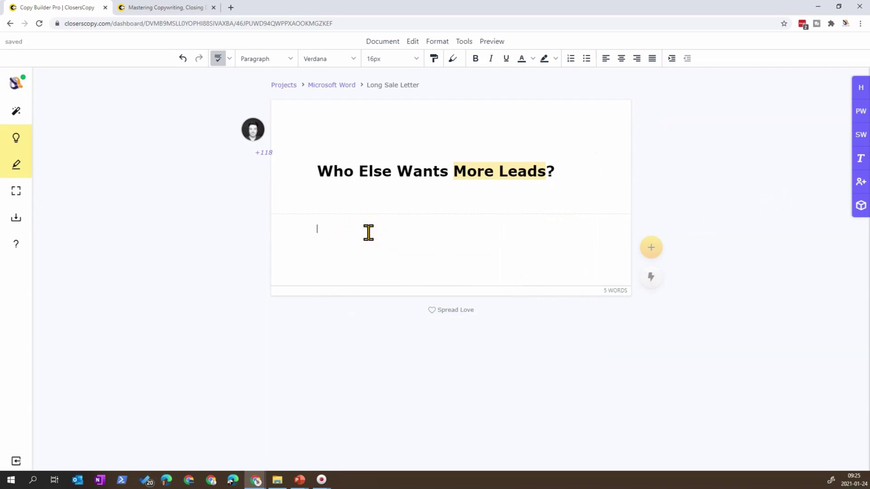
Look over the share access tool and the copy types offered by the writing wizard, leaving the wizard without choosing one.
click(861, 183)
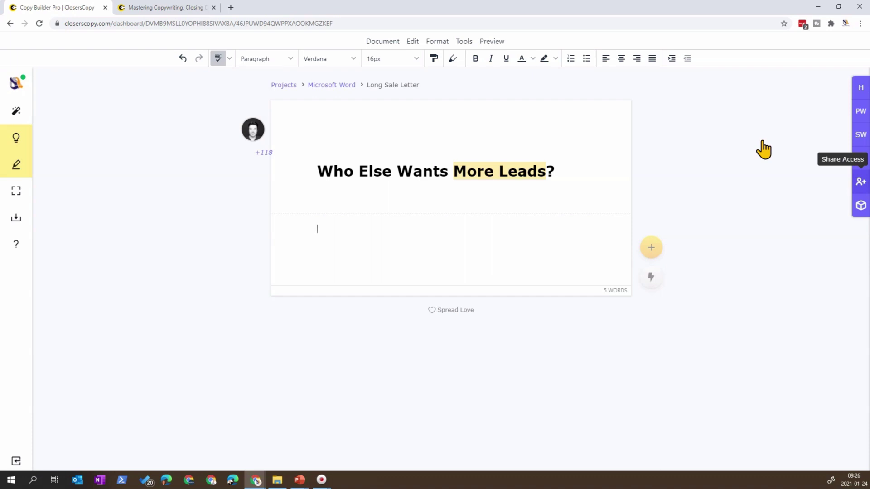
click(435, 237)
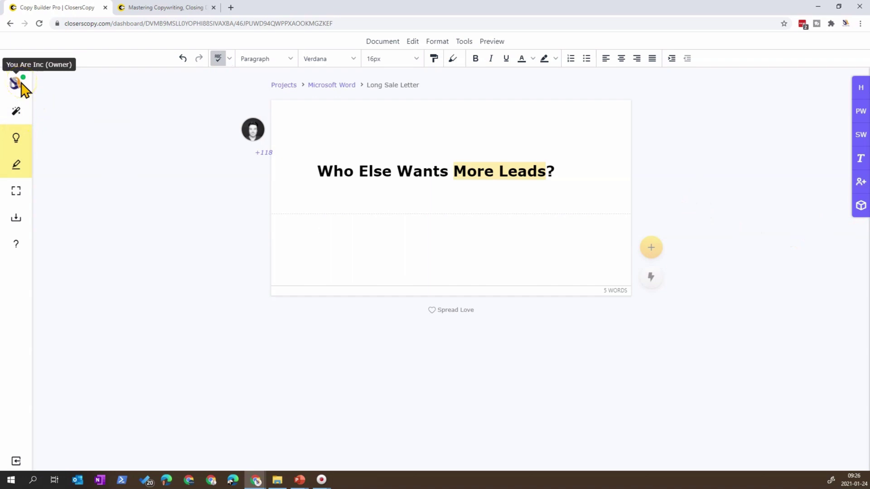
click(15, 116)
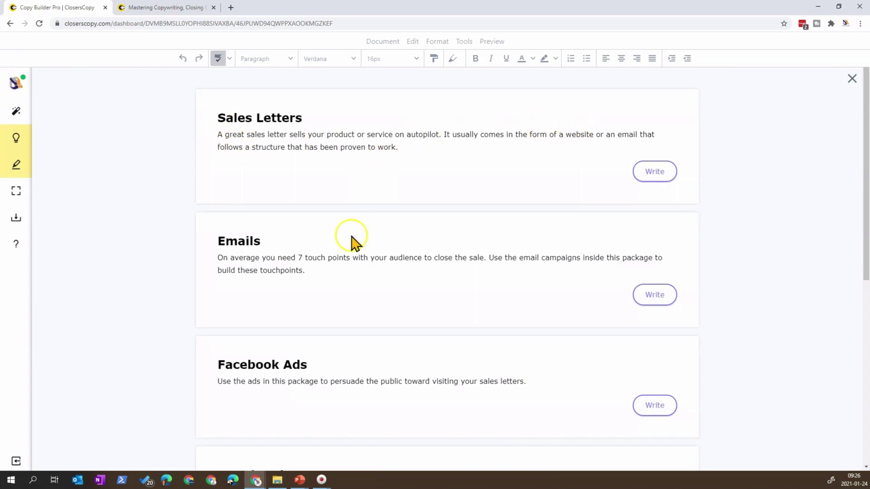
click(855, 80)
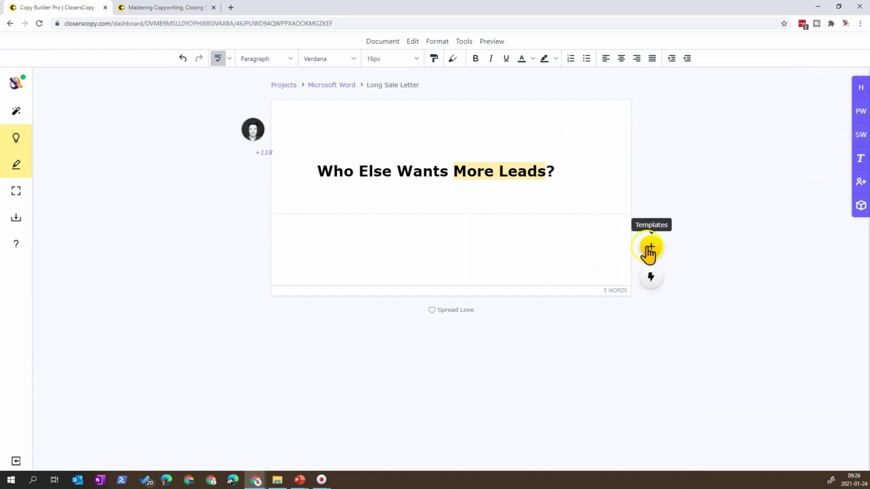
Start the Story sales letter in the writing wizard and accept the headline "How To Get Great Copy In Just 3 Days".
click(15, 113)
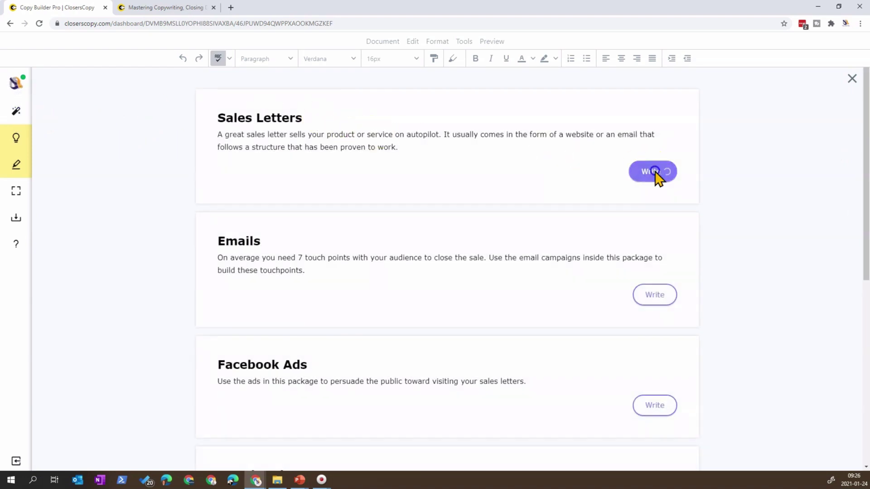
click(655, 172)
scroll(656, 236, down, 2)
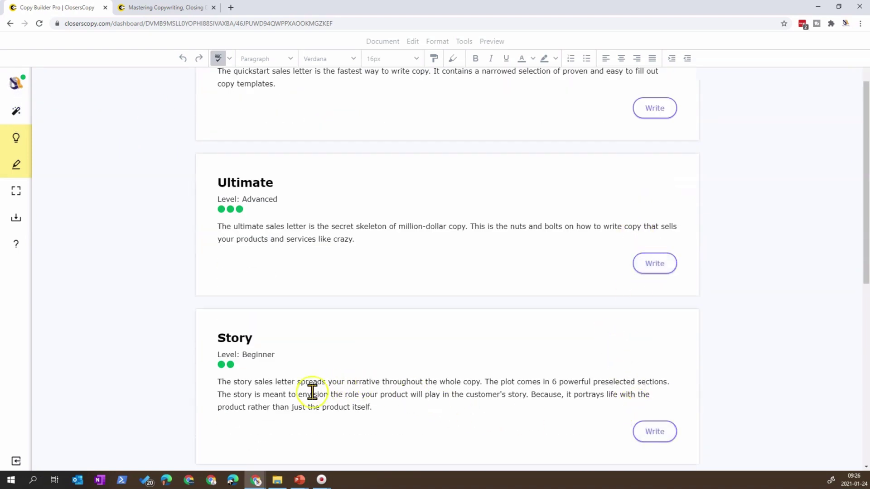
click(665, 436)
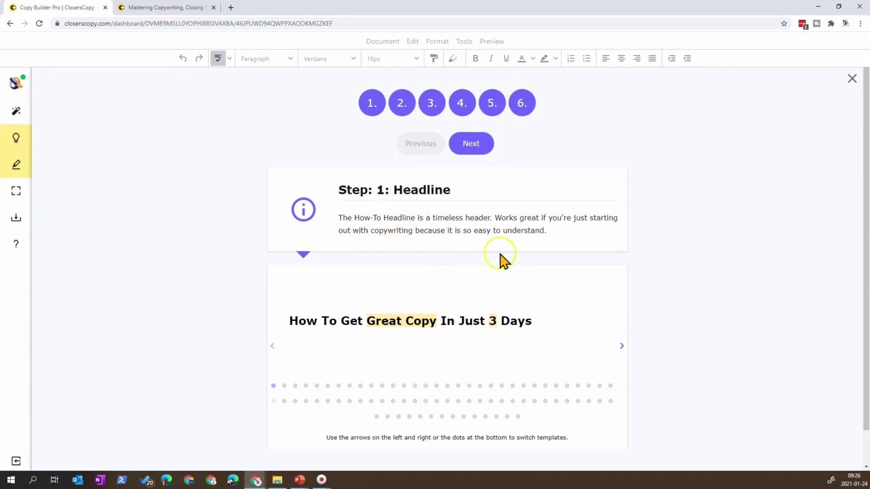
click(481, 148)
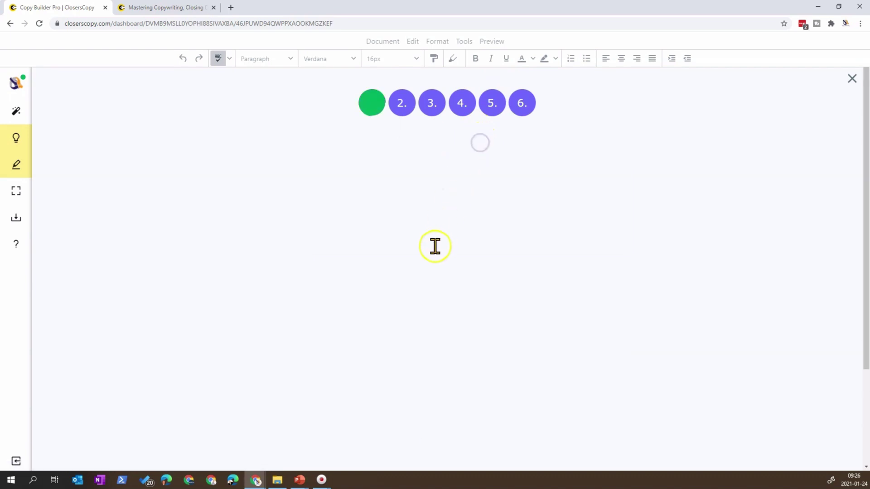
Read through the Story letter's Intro advice and accept its prefilled introduction text.
scroll(385, 299, down, 2)
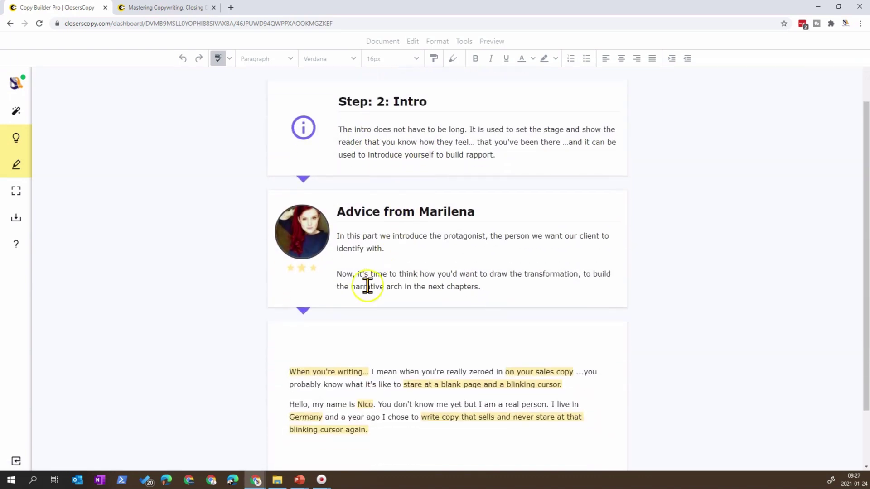
scroll(414, 314, down, 2)
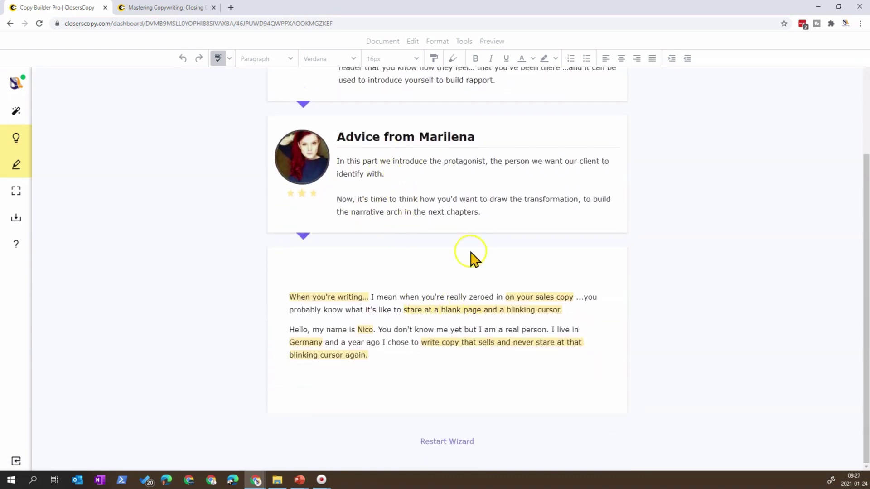
scroll(435, 355, up, 4)
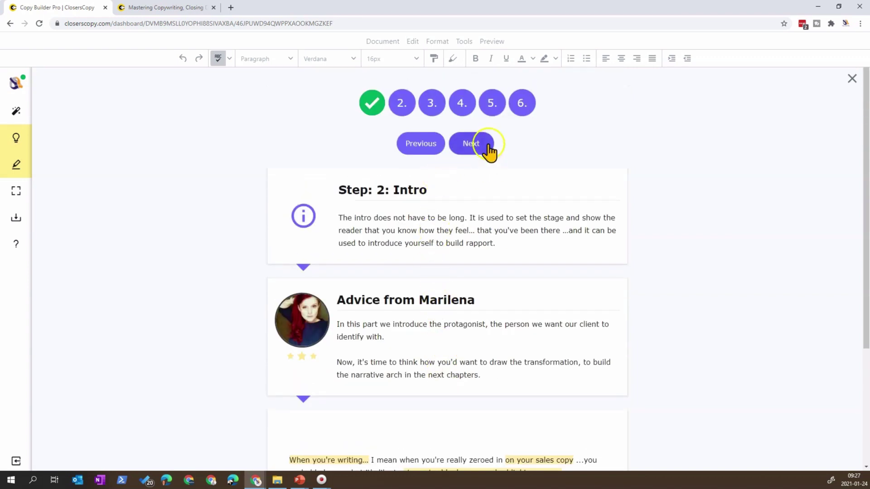
click(472, 145)
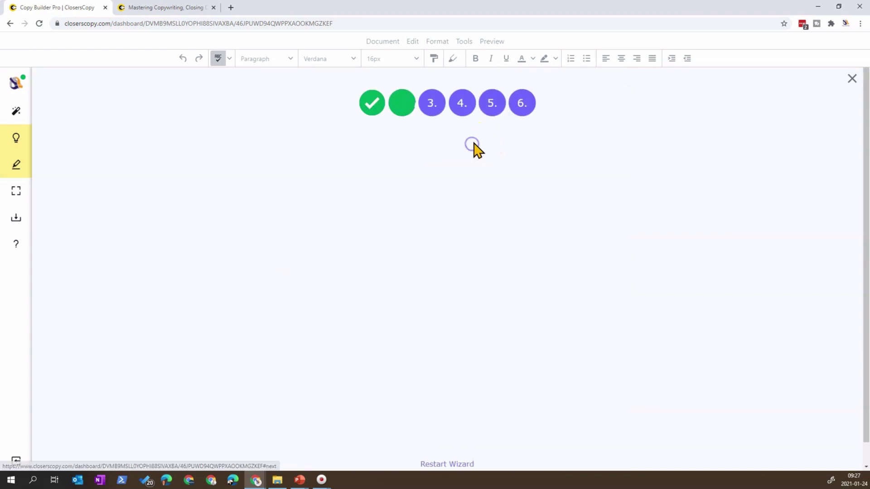
Review the Backstory section and accept the prefilled "I Felt So Embarrassed..." copy.
scroll(421, 294, down, 2)
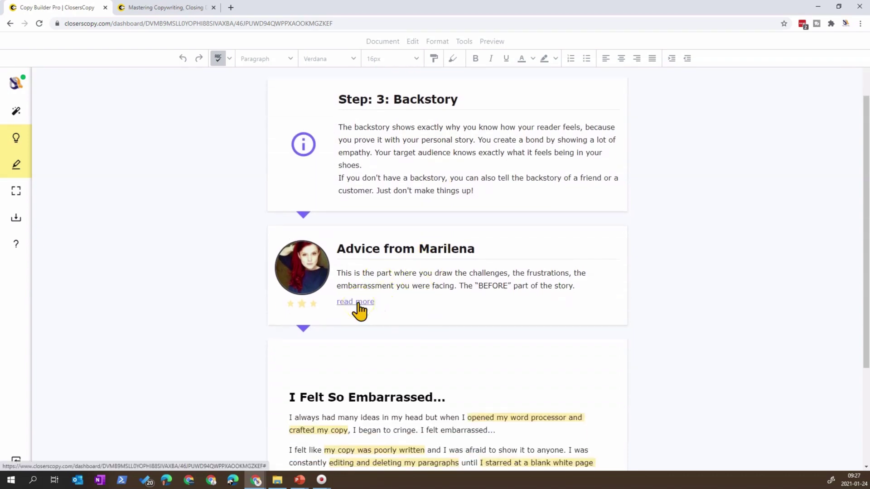
scroll(447, 354, down, 3)
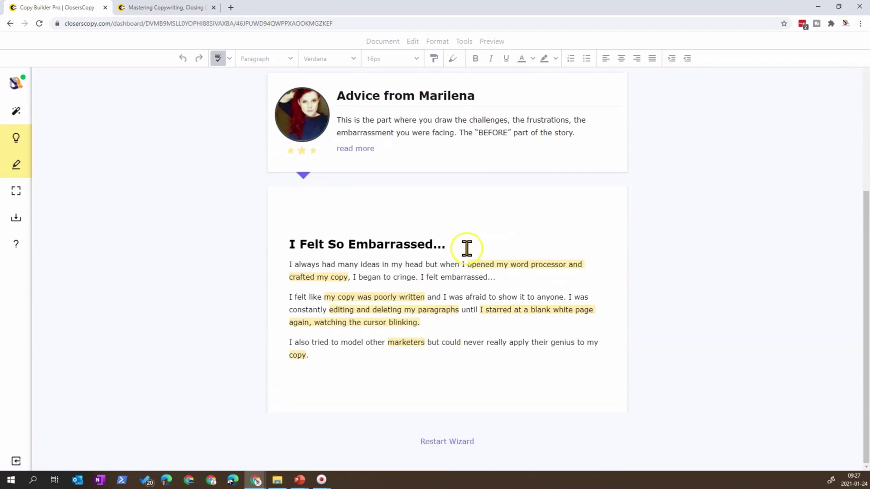
scroll(467, 248, up, 5)
click(472, 145)
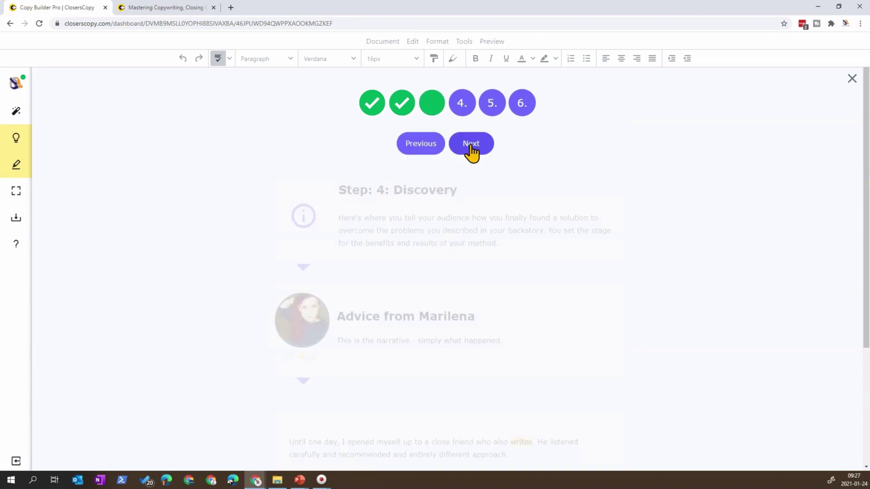
Review the Discovery section and accept its prefilled narrative about the new copywriting approach.
scroll(481, 246, down, 1)
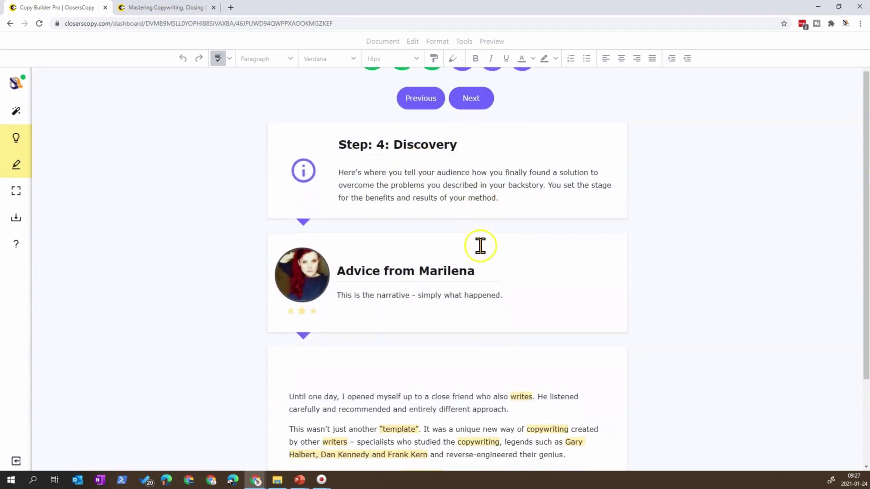
scroll(480, 254, down, 2)
scroll(479, 254, up, 4)
click(473, 146)
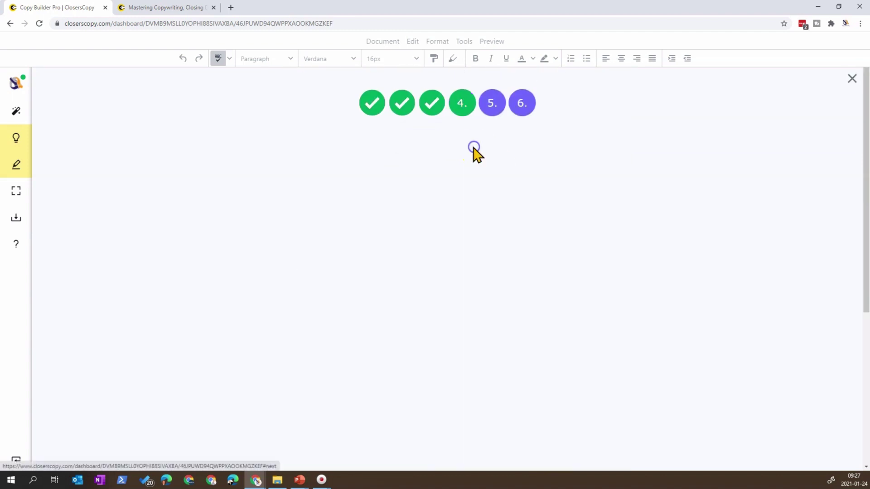
Read the Benefits & Results section down to its bullet list and accept the prefilled copy.
scroll(419, 267, down, 3)
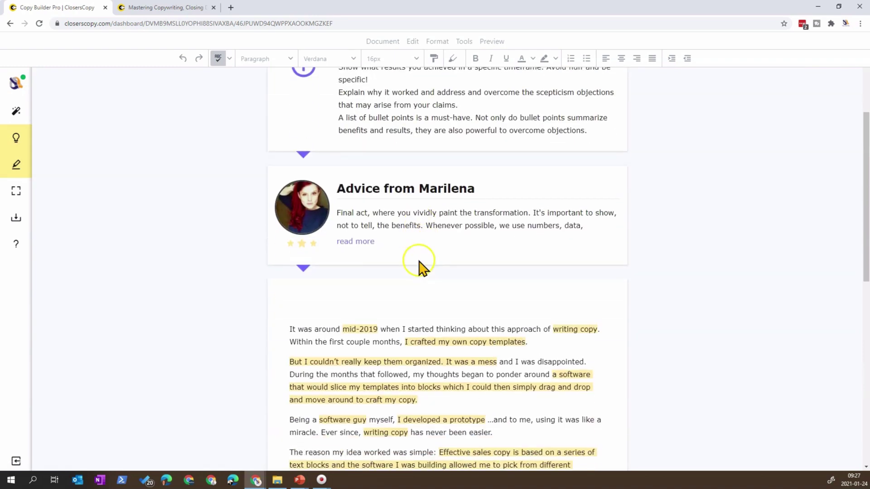
scroll(419, 267, down, 9)
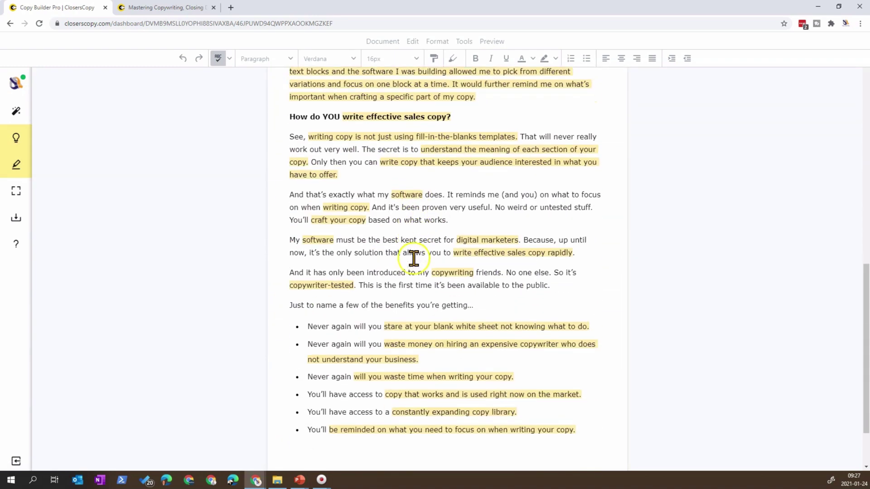
scroll(413, 259, down, 2)
scroll(413, 258, up, 10)
scroll(433, 254, up, 5)
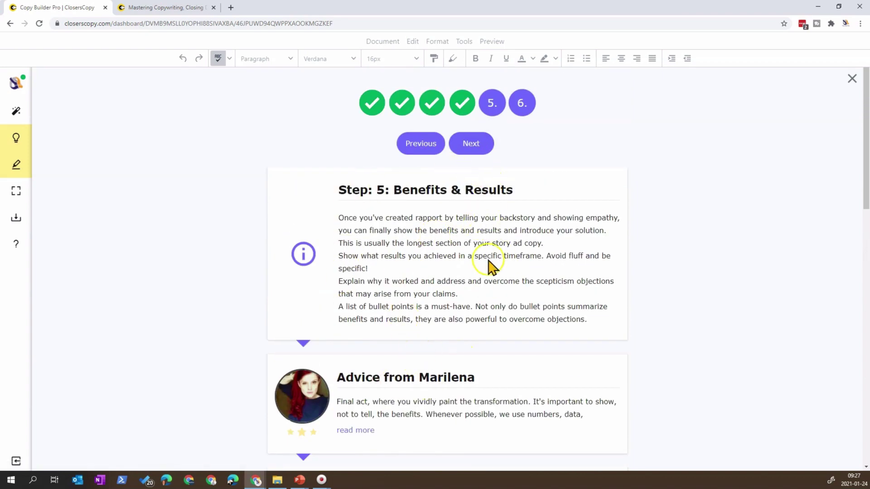
click(469, 152)
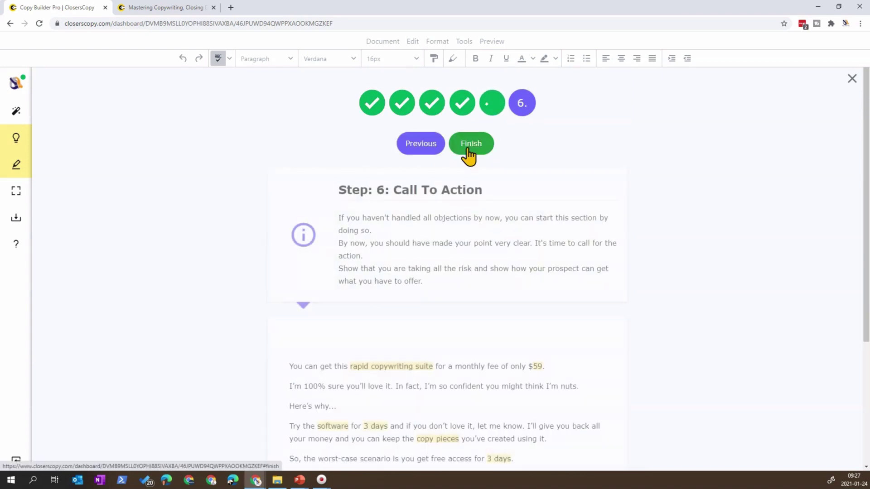
Review the Call To Action section, finish the wizard to insert the Story letter, and return to the start of the document.
scroll(478, 224, down, 3)
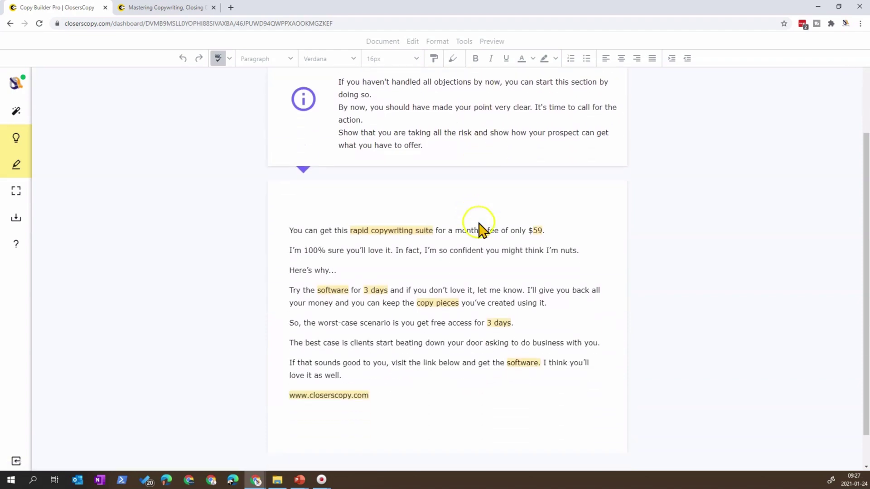
scroll(478, 227, down, 1)
scroll(490, 199, up, 4)
click(472, 145)
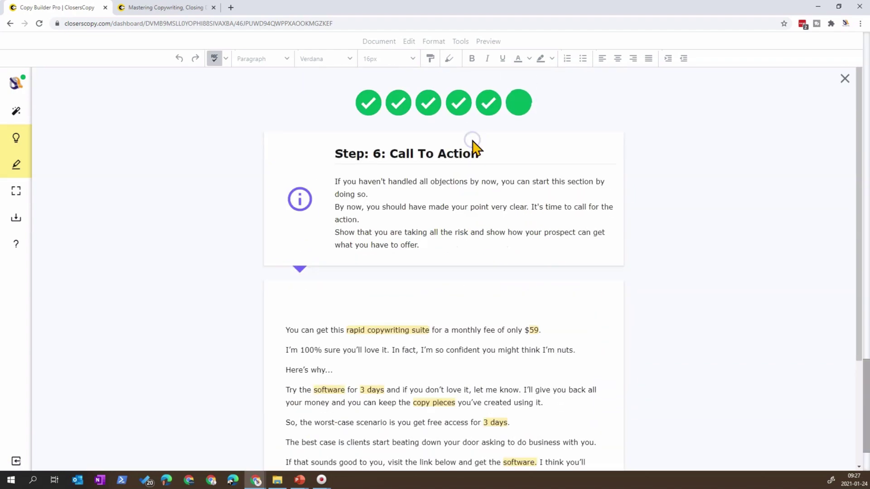
scroll(480, 180, up, 15)
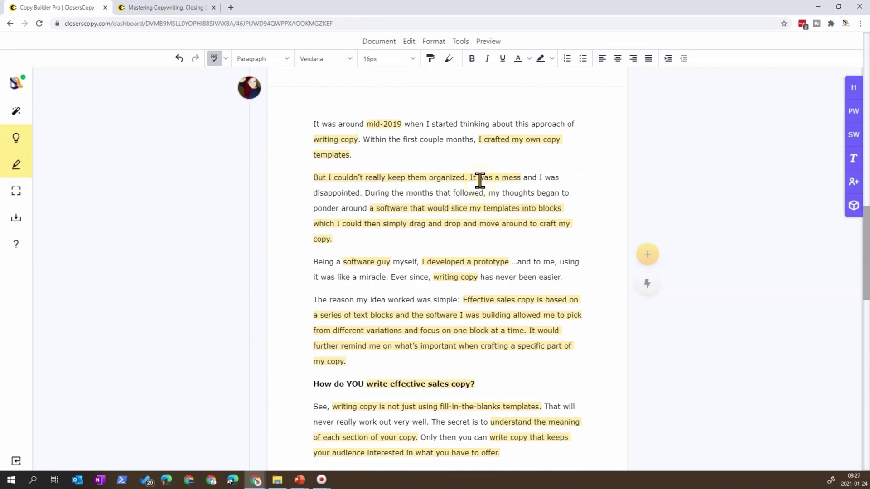
scroll(480, 180, up, 10)
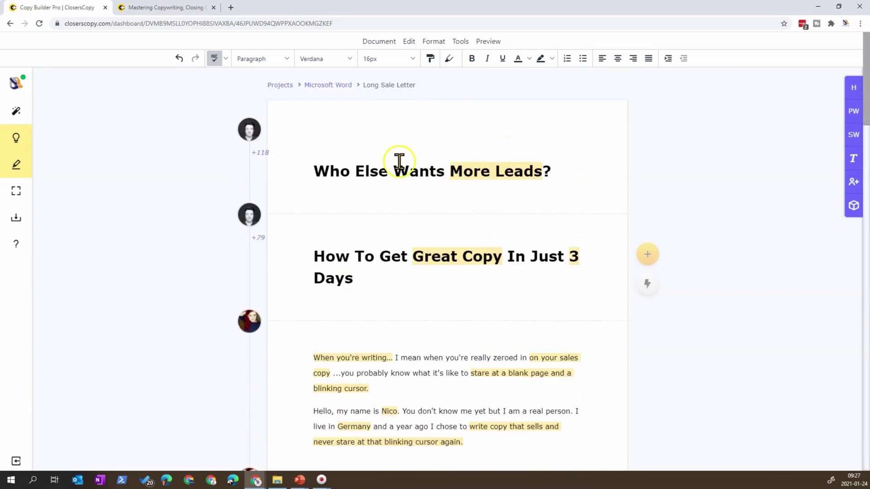
Try deleting the "Who Else Wants More Leads?" headline at the start of the letter, and undo the deletion.
click(583, 159)
click(309, 161)
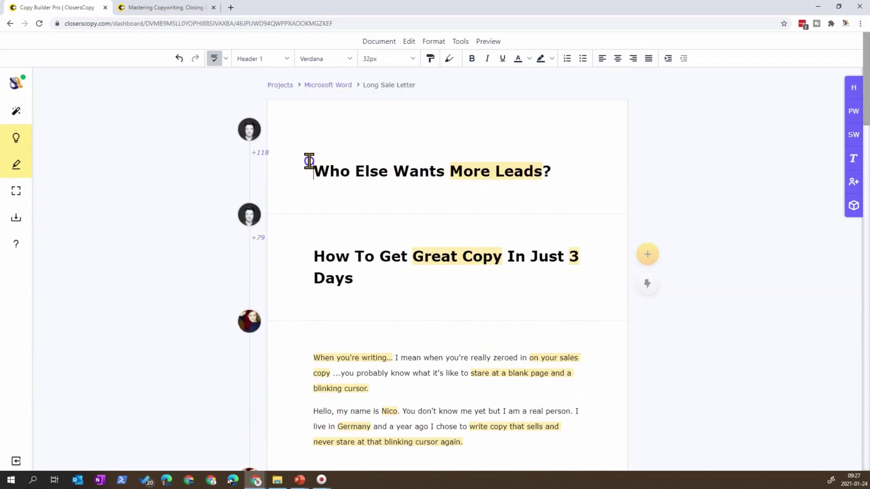
drag(560, 169, 309, 173)
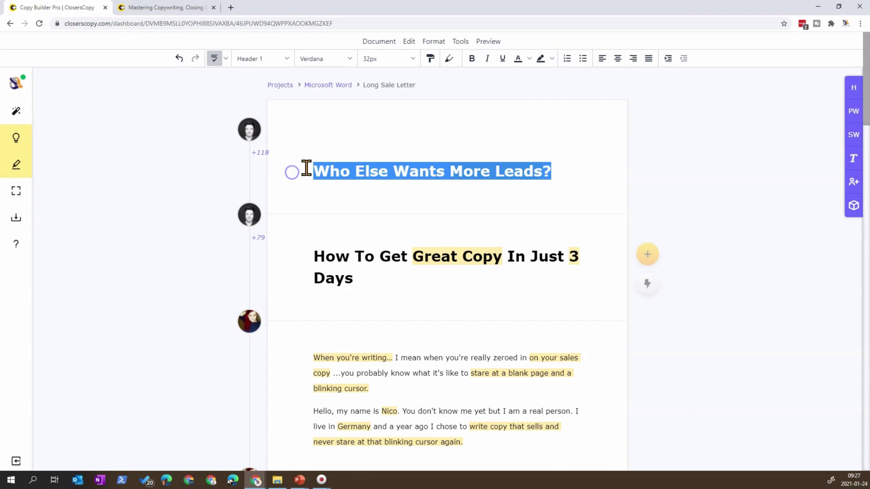
key(BackSpace)
key(Delete)
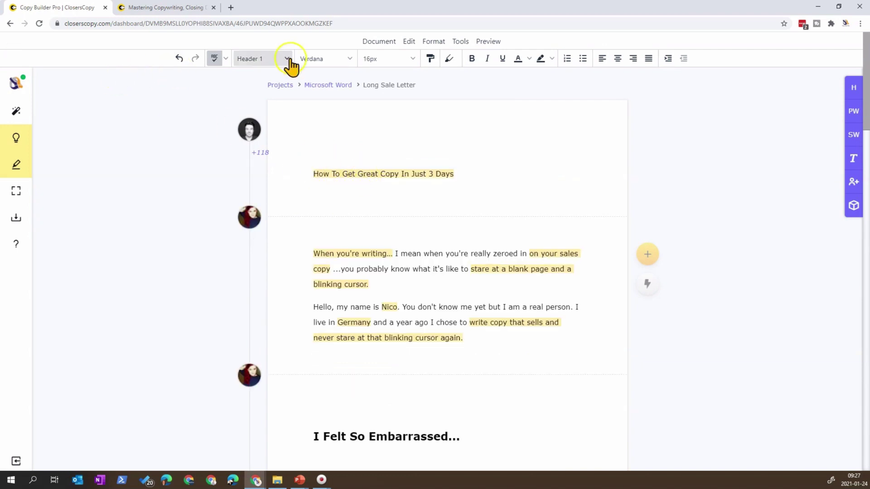
click(178, 59)
click(349, 205)
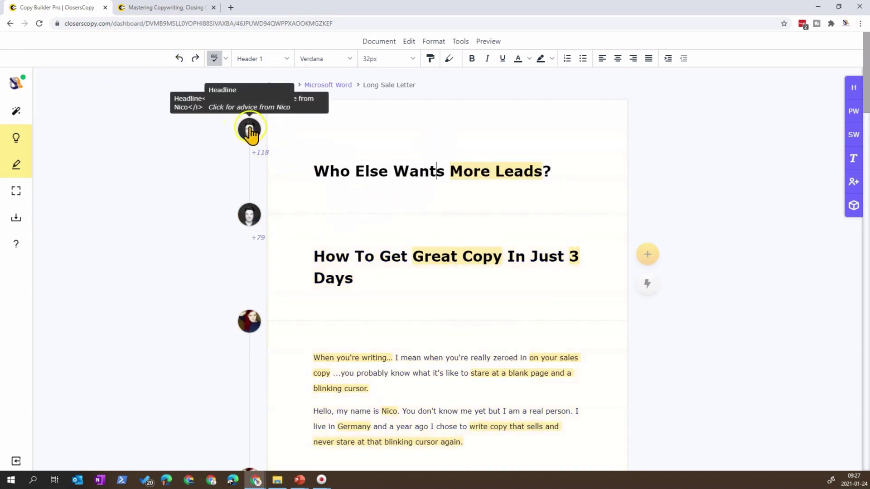
Read through the whole Long Sale Letter from its headlines to the closing call to action.
scroll(479, 263, down, 2)
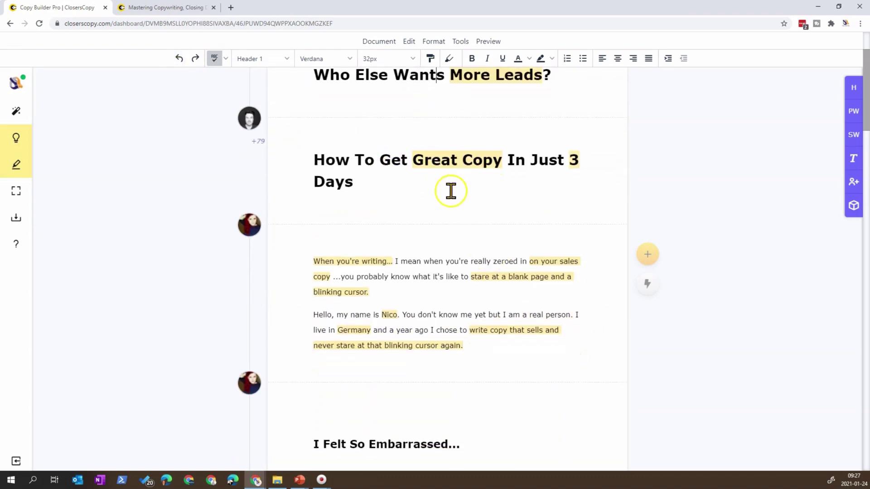
scroll(451, 191, down, 8)
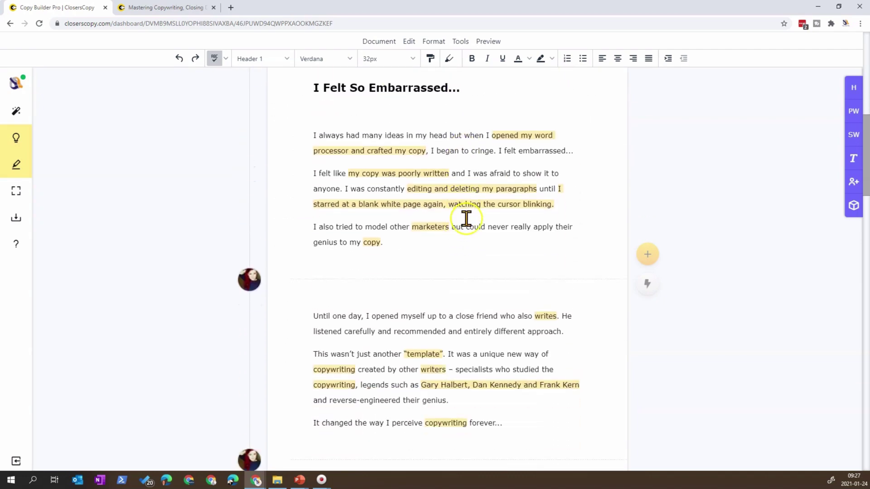
scroll(454, 235, down, 6)
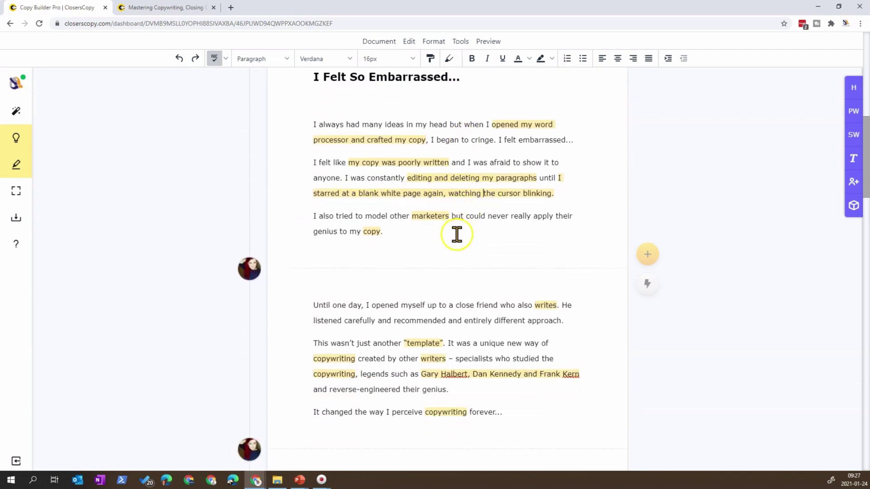
scroll(454, 241, down, 18)
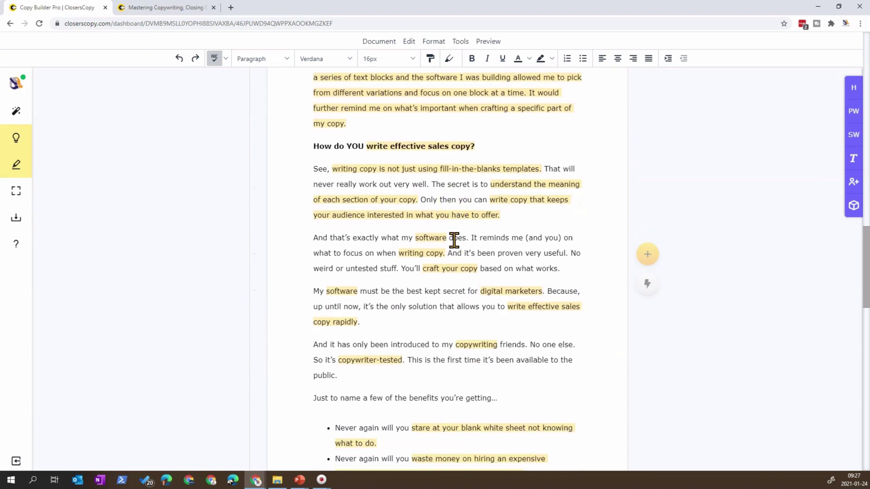
scroll(454, 241, down, 5)
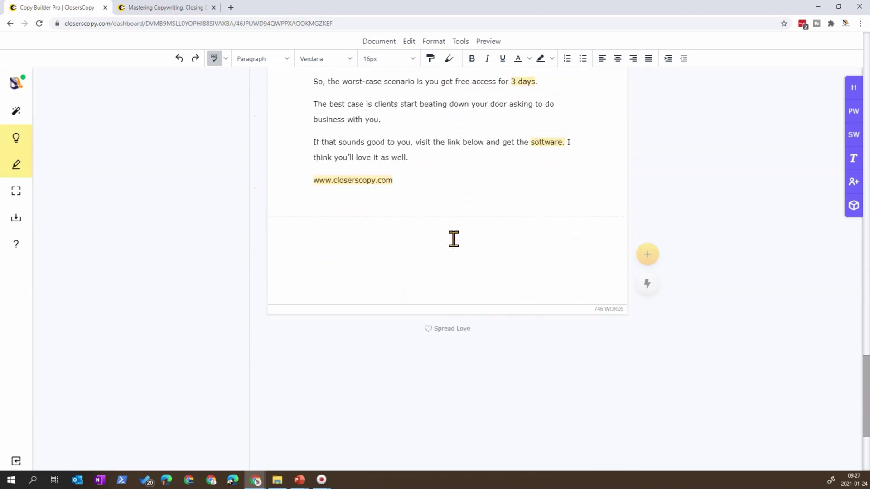
scroll(452, 238, up, 20)
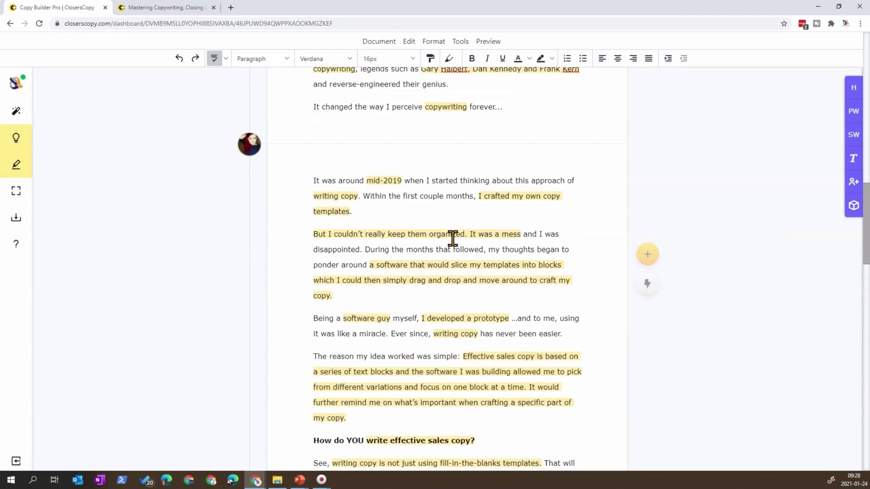
scroll(453, 238, up, 6)
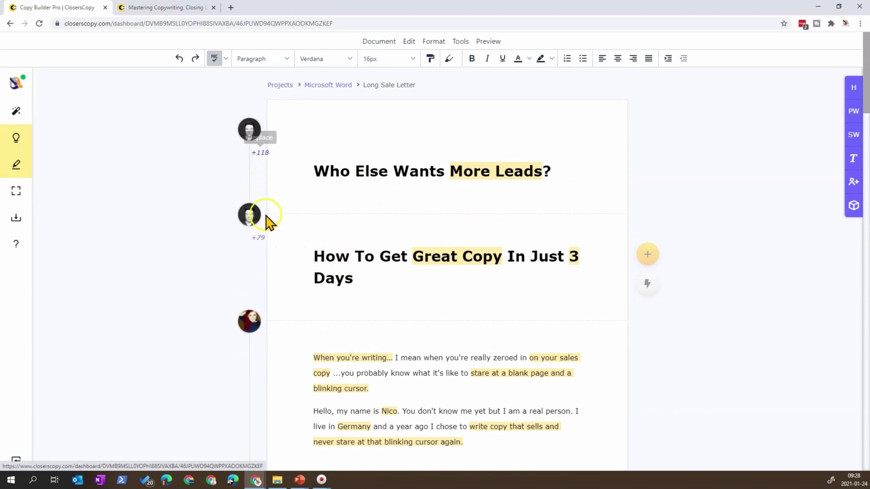
scroll(390, 279, down, 4)
scroll(390, 279, down, 15)
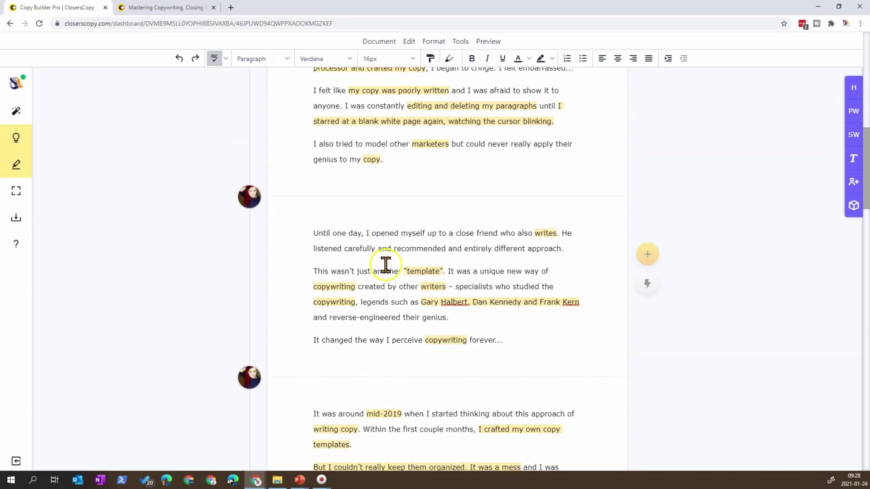
scroll(385, 282, up, 18)
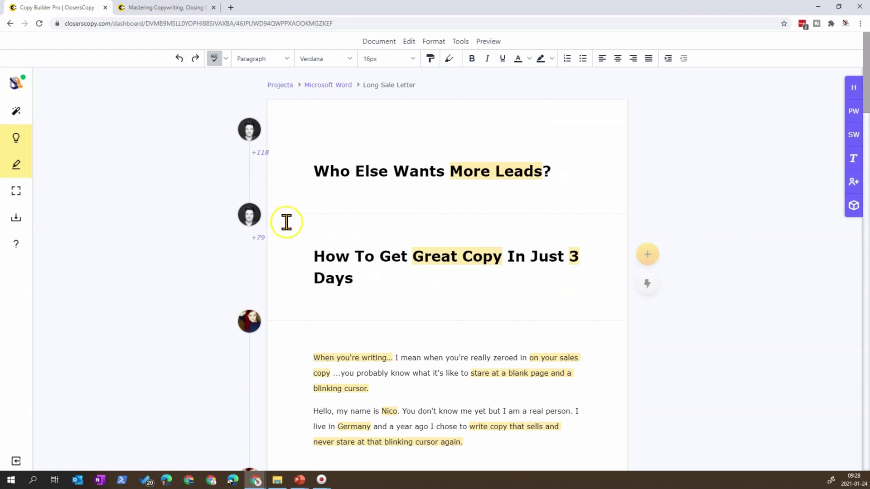
Toggle the section advice markers beside the letter off and on, and do the same with the yellow highlights.
click(21, 135)
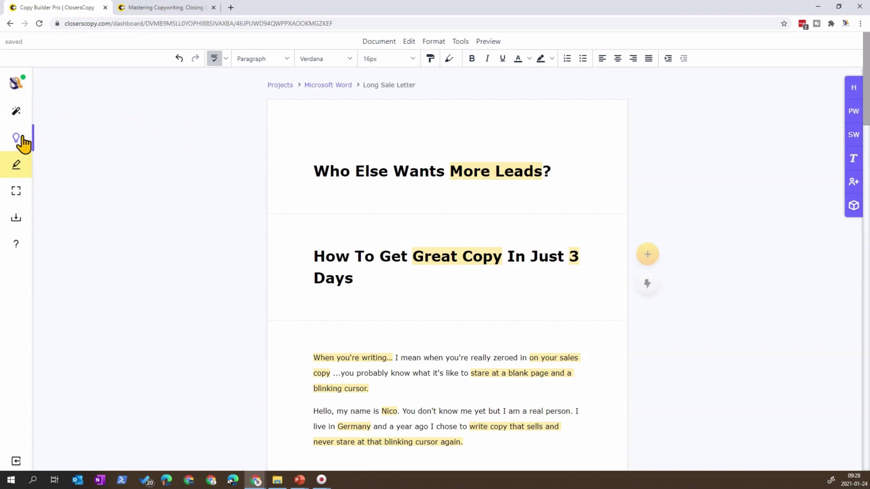
click(21, 138)
click(21, 139)
click(22, 142)
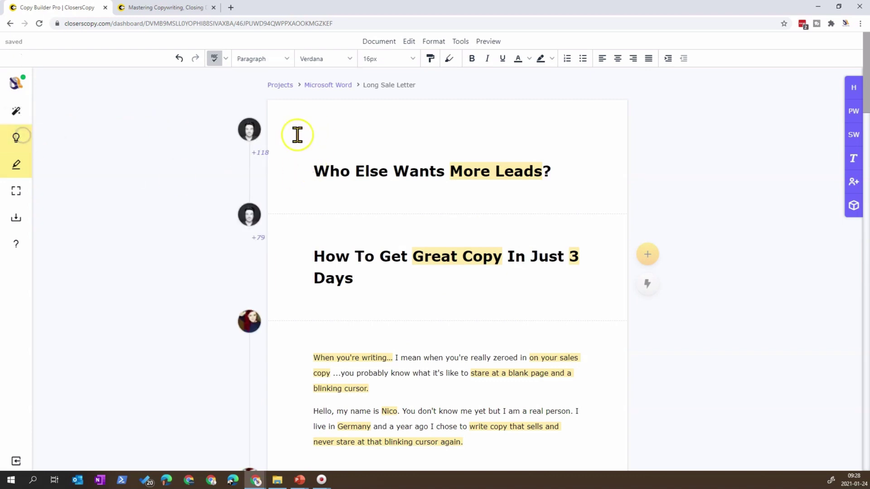
click(17, 167)
click(17, 169)
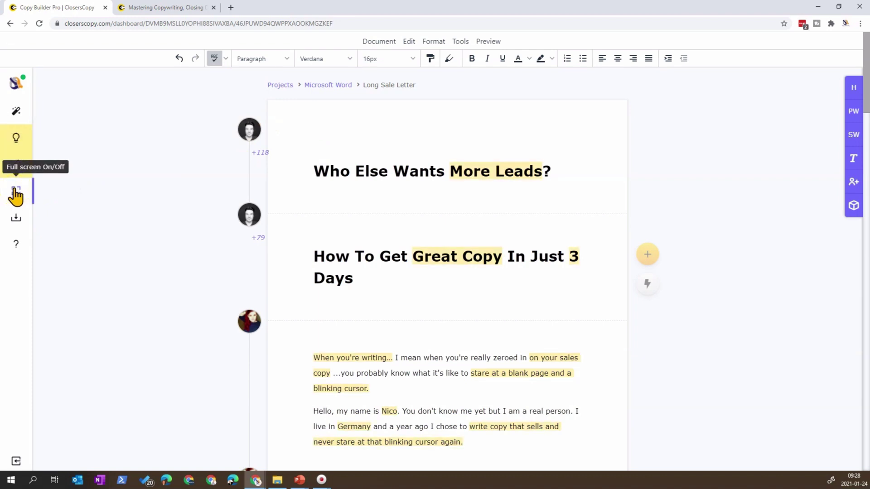
Switch full screen on and off, and check which file formats the document can be downloaded in.
click(16, 194)
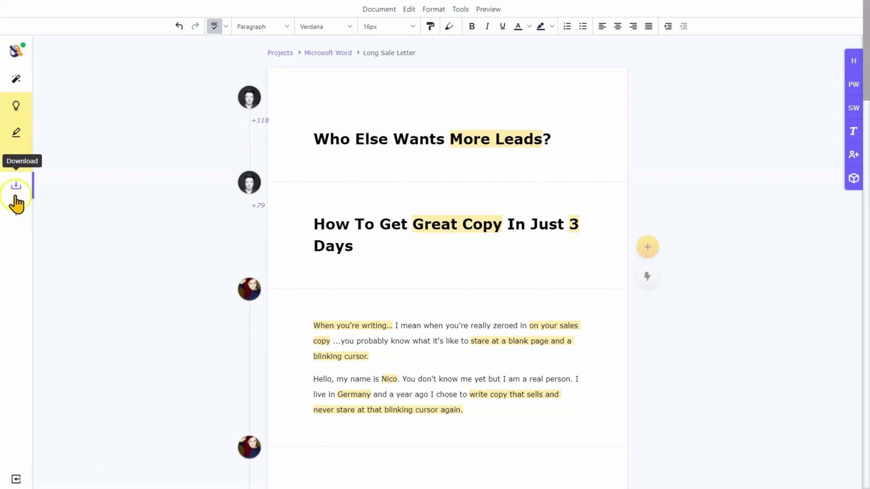
click(20, 162)
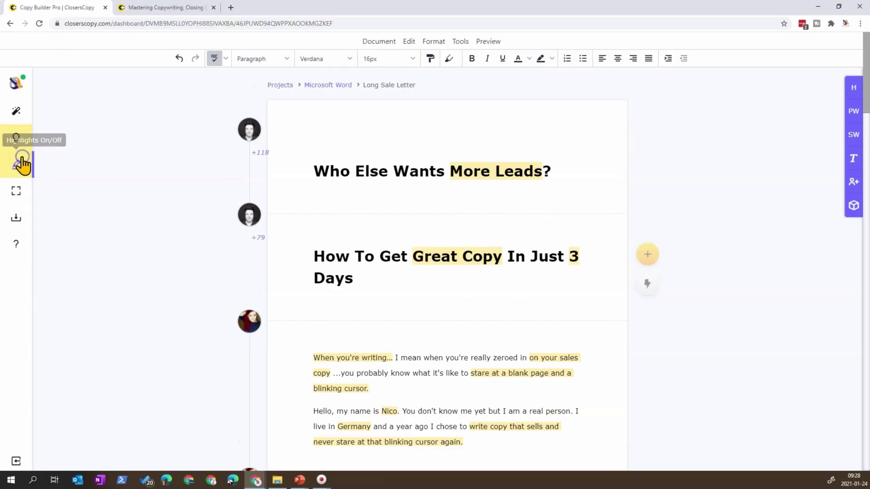
click(23, 224)
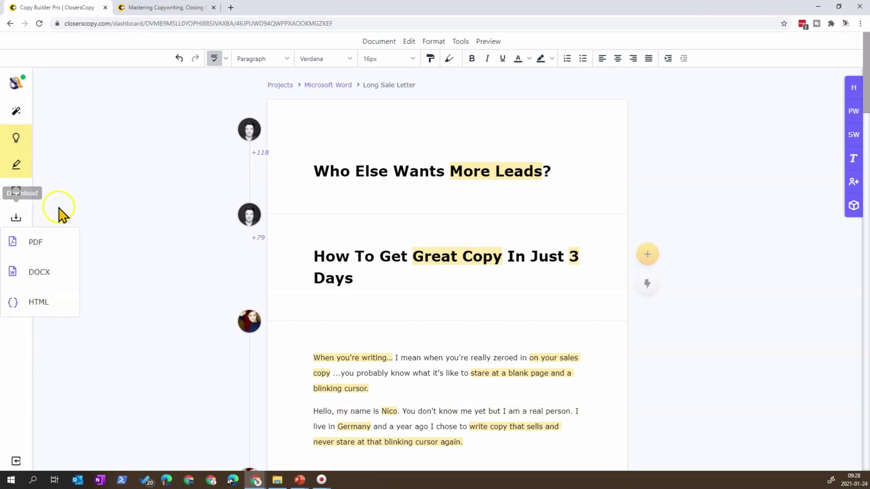
click(59, 209)
Open the introductory Copy Builder Pro tour and close it at its first message.
click(20, 247)
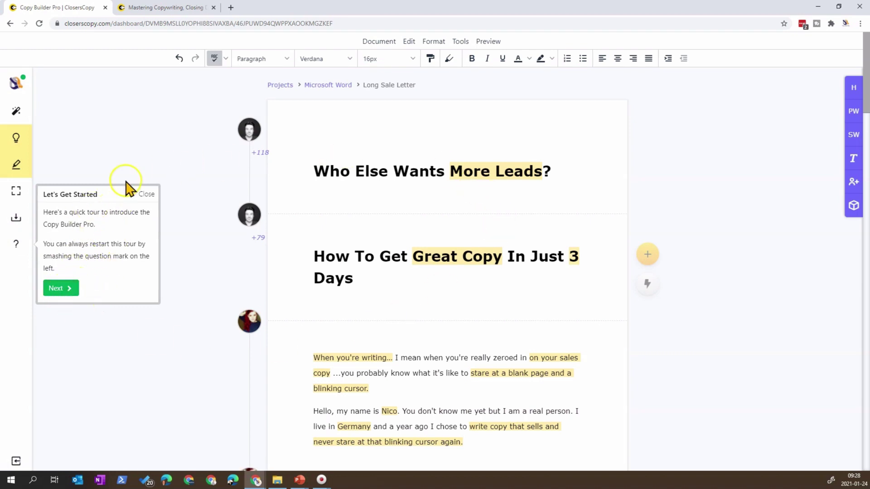
click(123, 340)
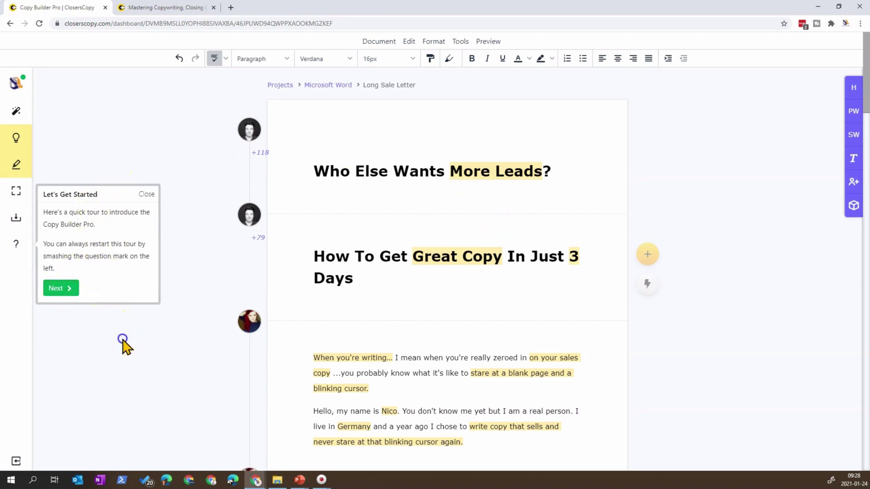
click(146, 195)
scroll(399, 201, down, 3)
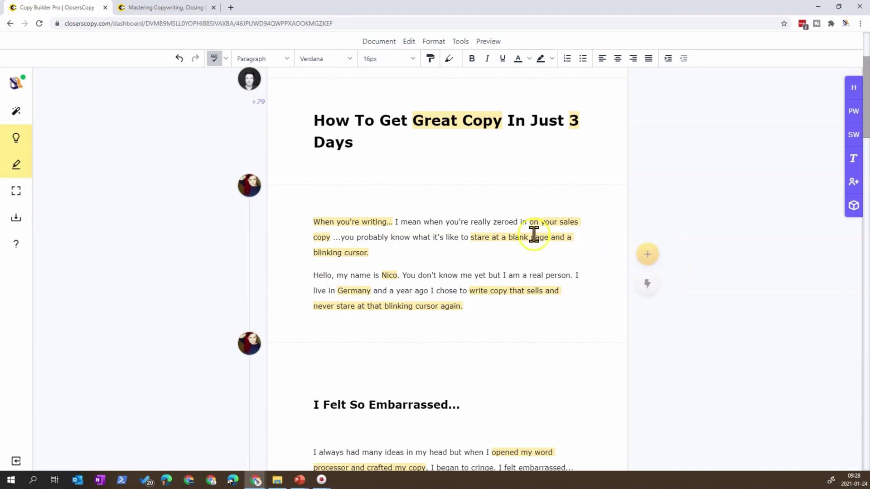
click(382, 41)
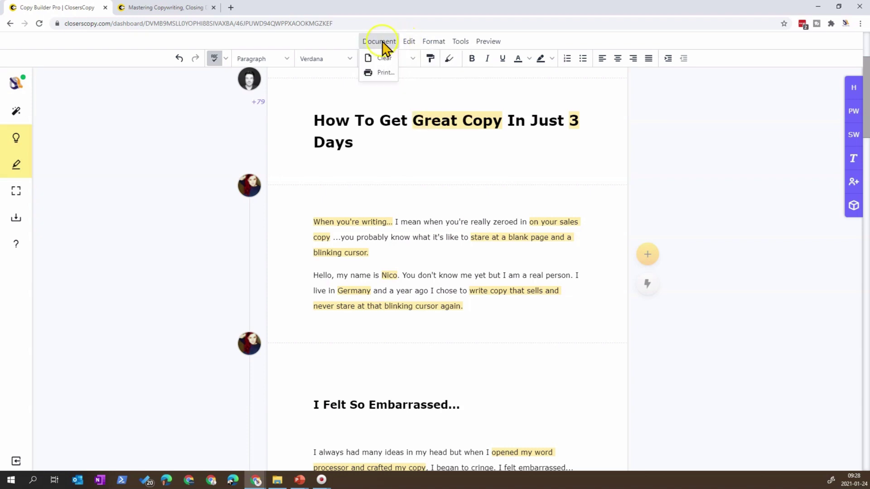
click(411, 41)
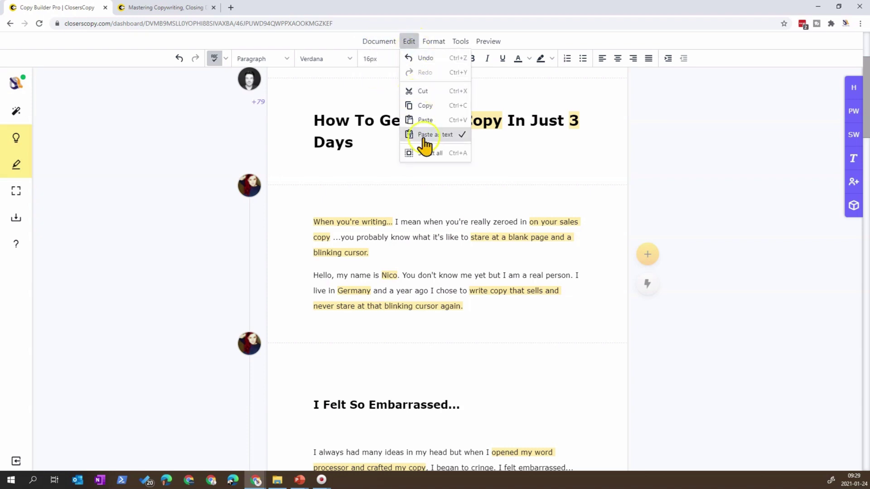
click(433, 41)
click(454, 41)
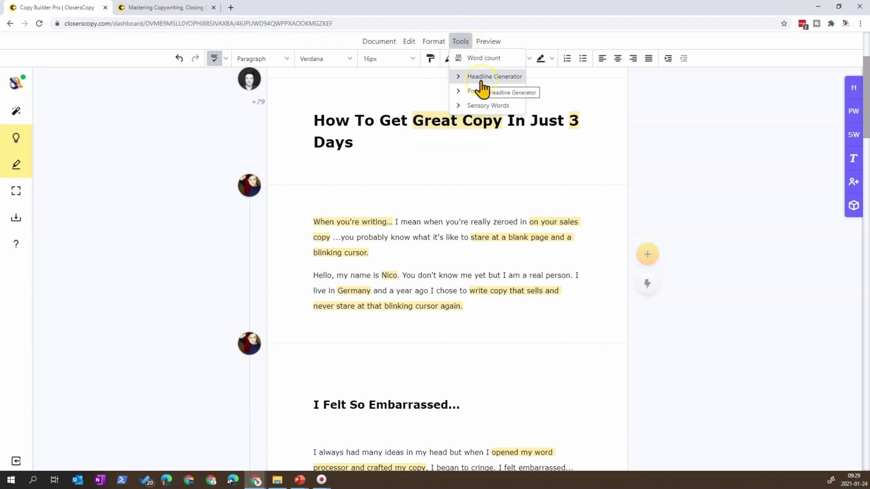
Preview the letter as a Google Ads listing and close the preview.
click(487, 41)
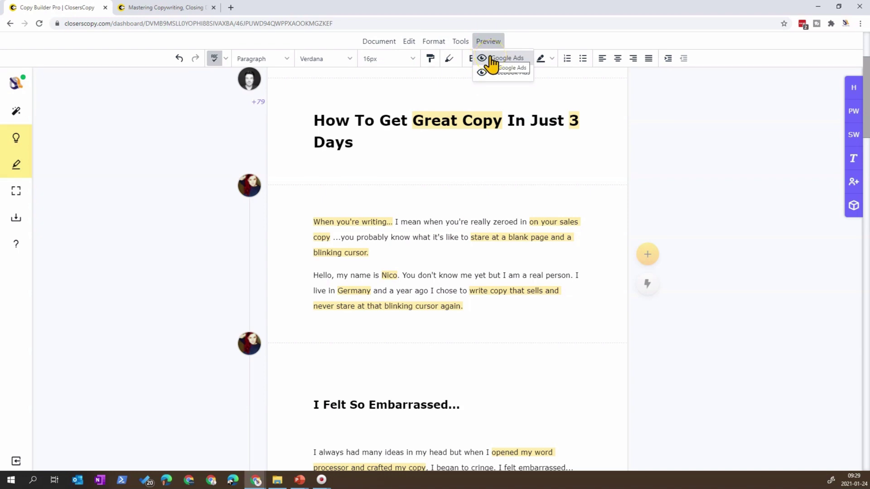
click(495, 60)
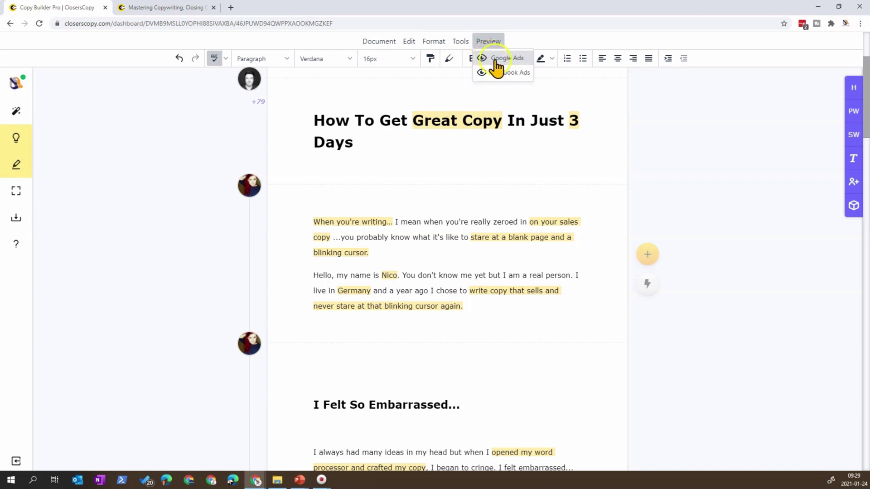
click(525, 58)
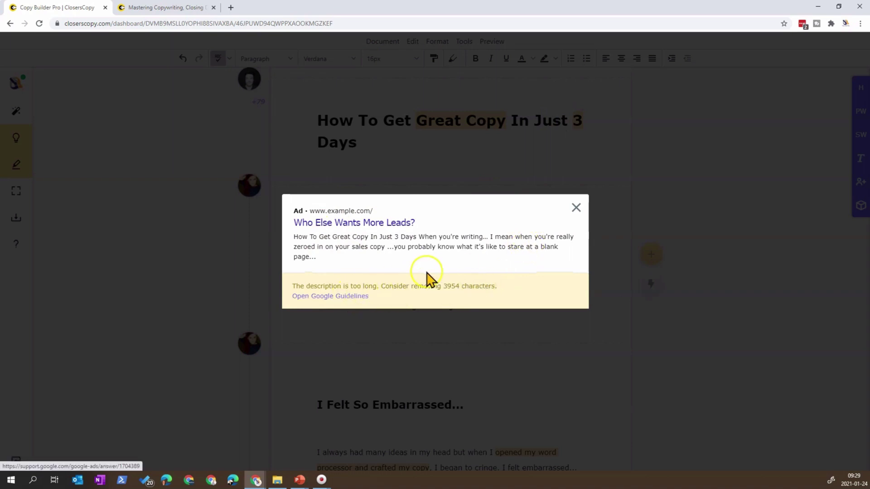
click(577, 210)
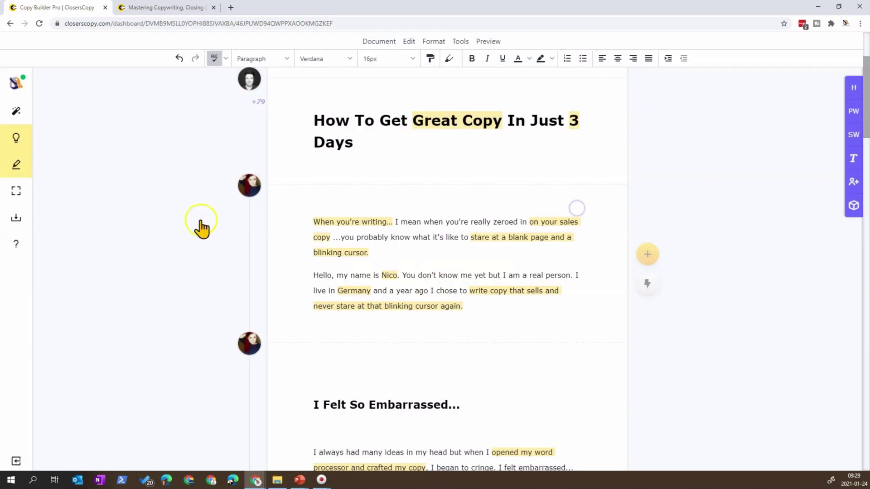
Leave the editor and return to the Microsoft Word project's document list on the dashboard.
scroll(63, 398, down, 2)
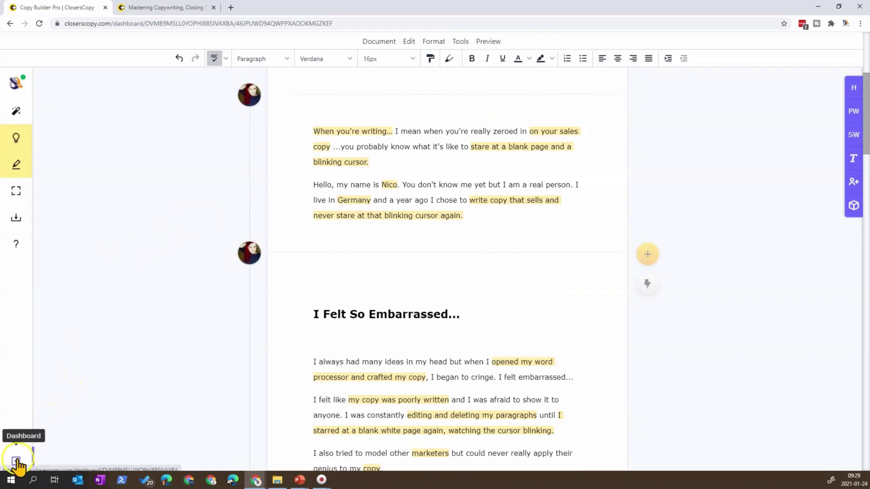
click(17, 463)
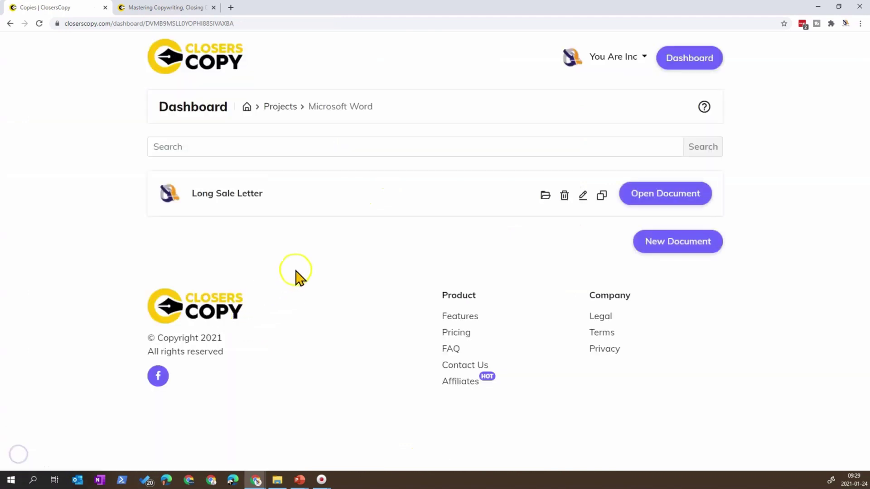